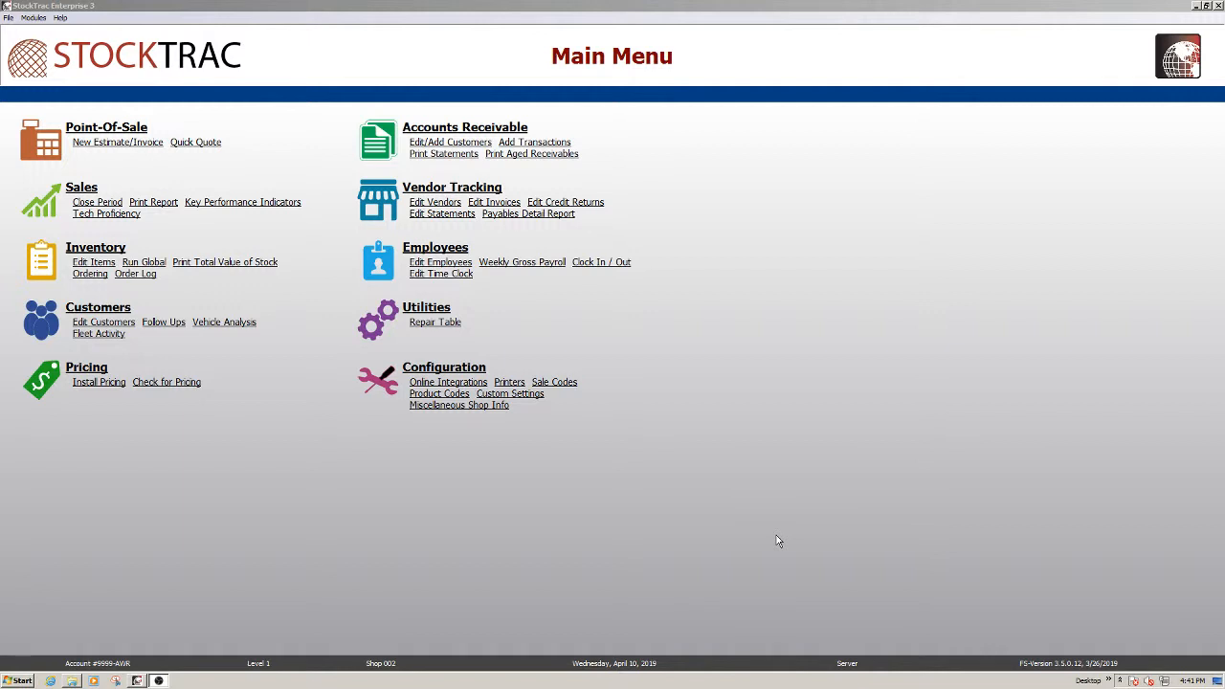
# Start a new customer record from Accounts Receivable's Edit Customer screen
pyautogui.click(377, 137)
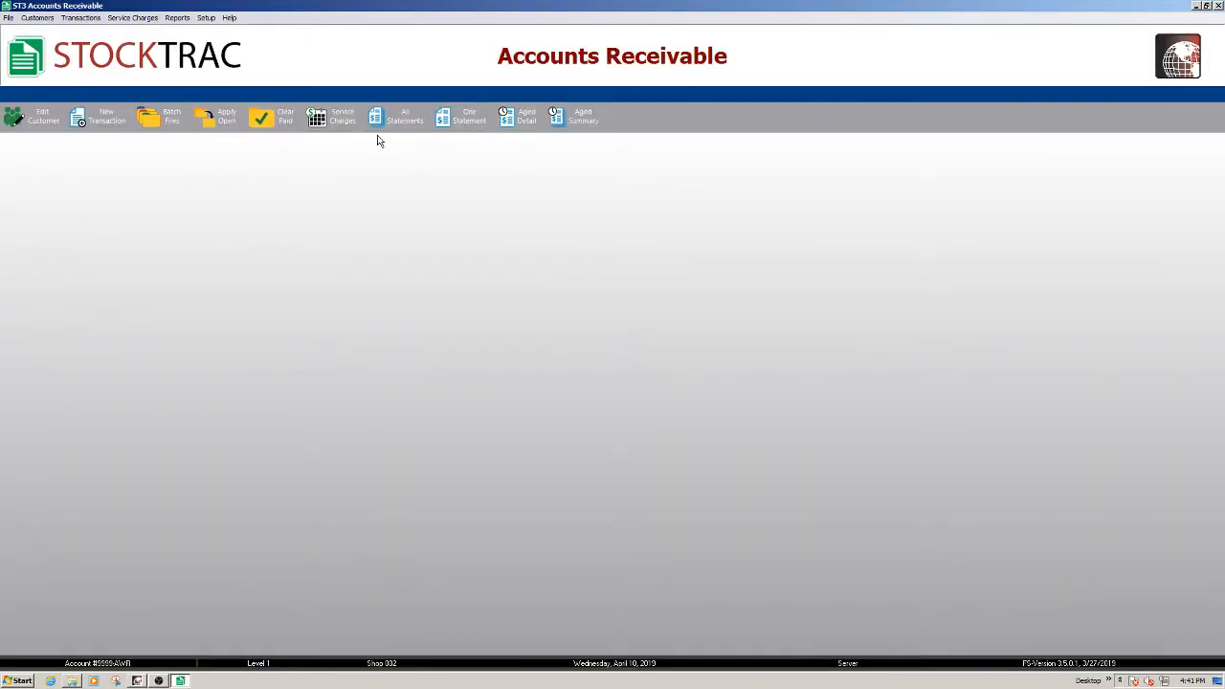
pyautogui.click(31, 116)
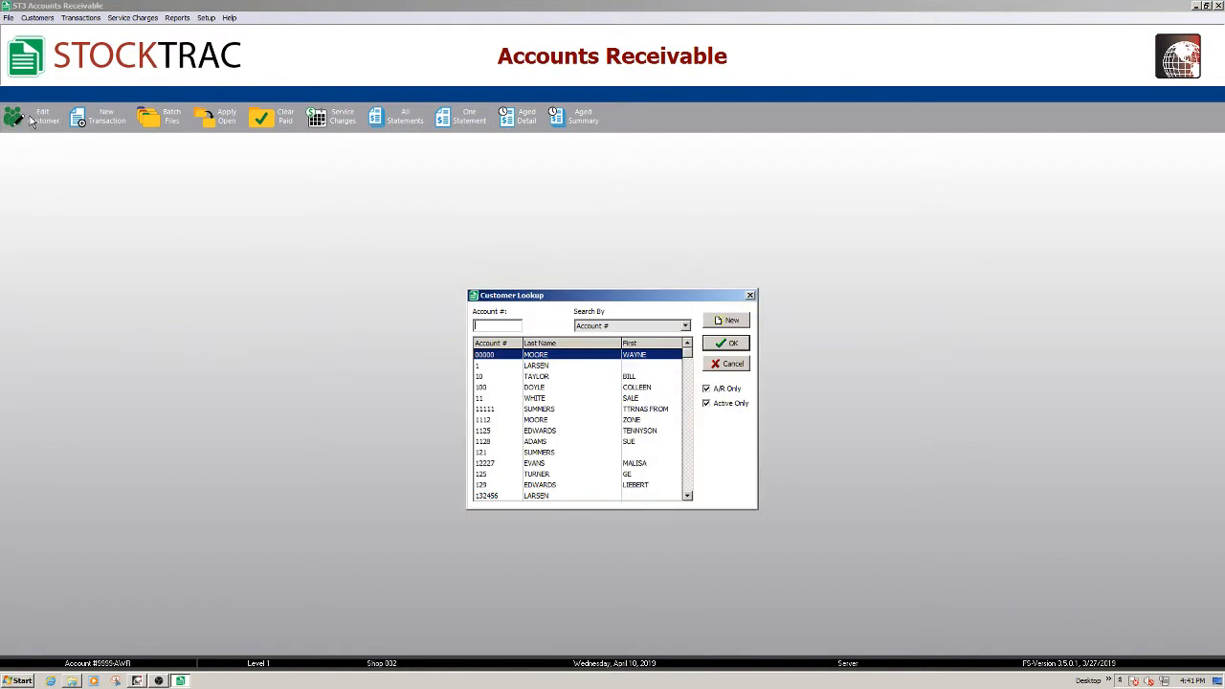
pyautogui.click(730, 321)
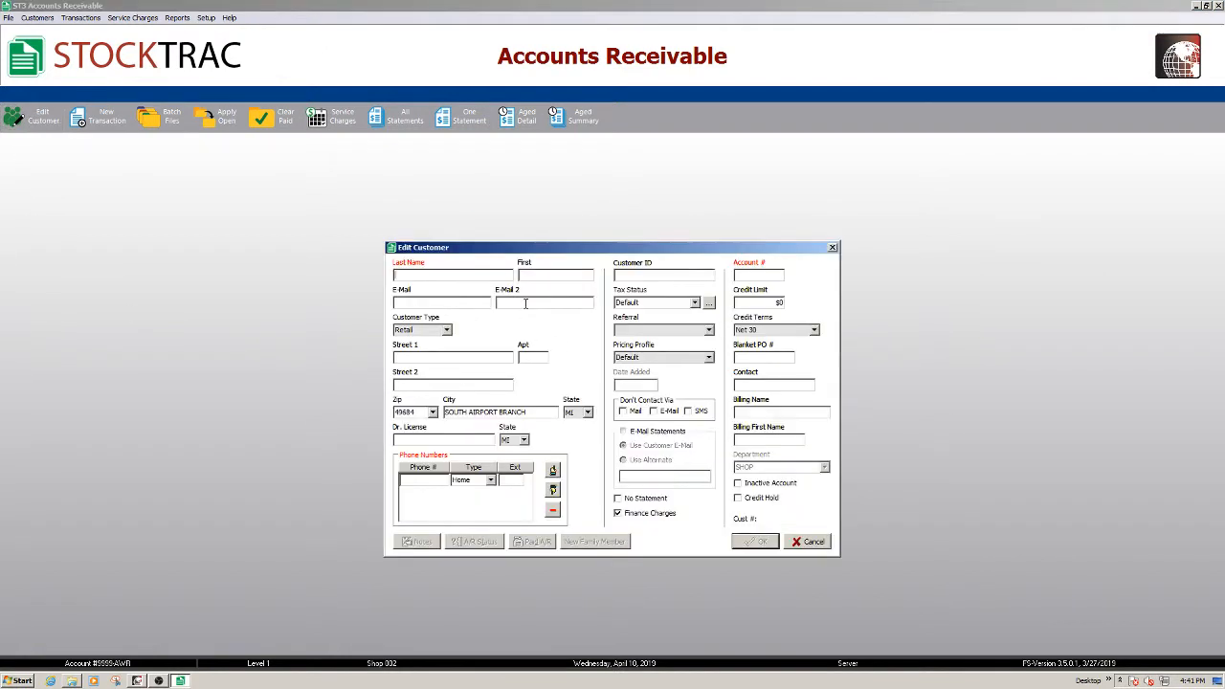
# Enter LEASING COMPANY as the last name and fill in the customer's home phone number
pyautogui.write('LEASING COMPANY')
pyautogui.press('Tab')
pyautogui.press('Tab')
pyautogui.press('Tab')
pyautogui.press('Tab')
pyautogui.press('Tab')
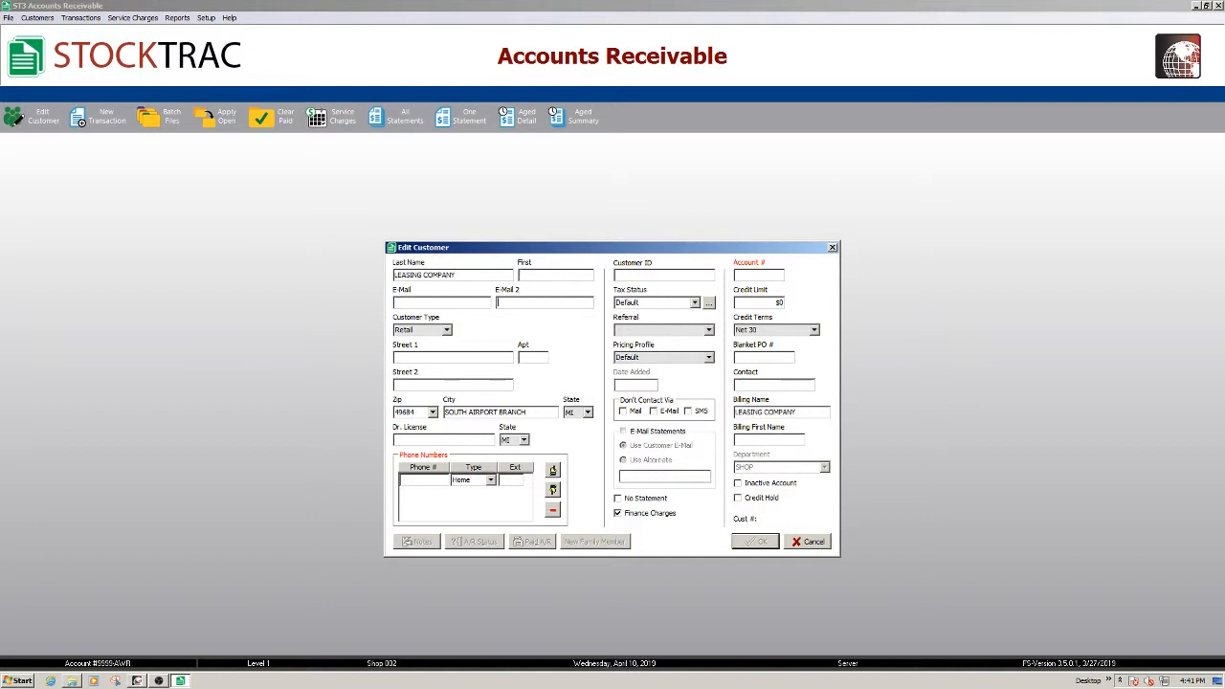
pyautogui.press('Tab')
pyautogui.press('Tab')
pyautogui.press('Tab')
pyautogui.press('Tab')
pyautogui.press('Tab')
pyautogui.press('Tab')
pyautogui.press('Tab')
pyautogui.press('Tab')
# Set the tax status to Exempt and enter the customer's account number
pyautogui.click(695, 303)
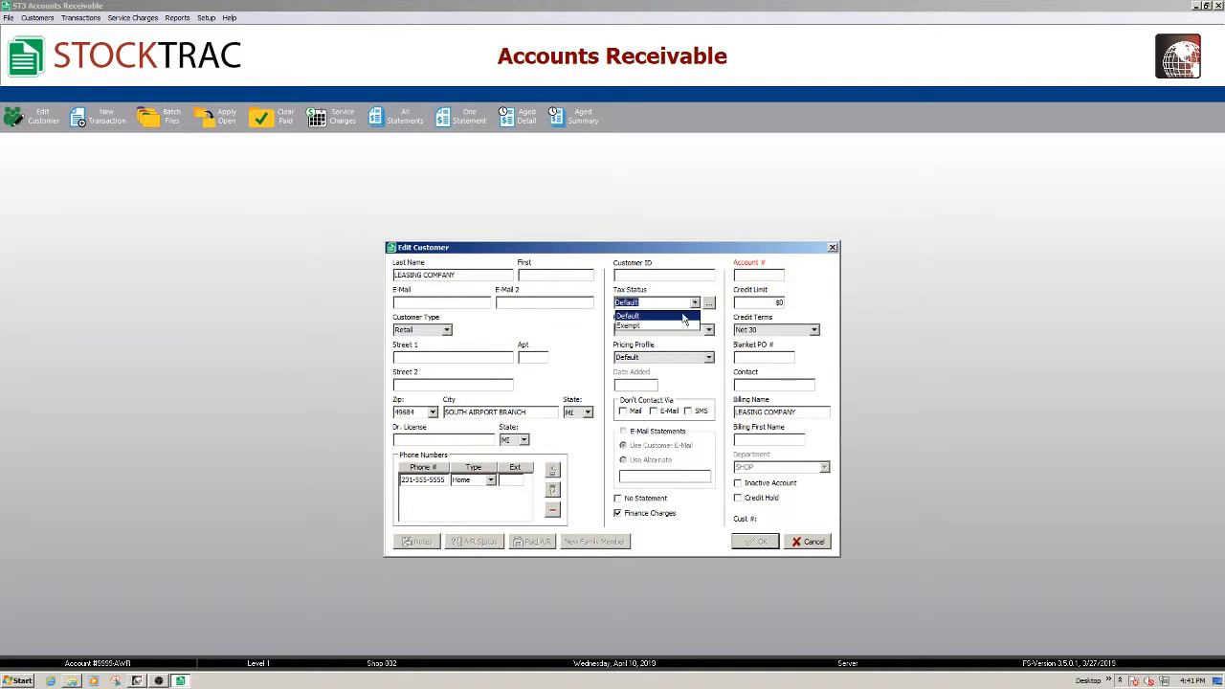
pyautogui.click(628, 326)
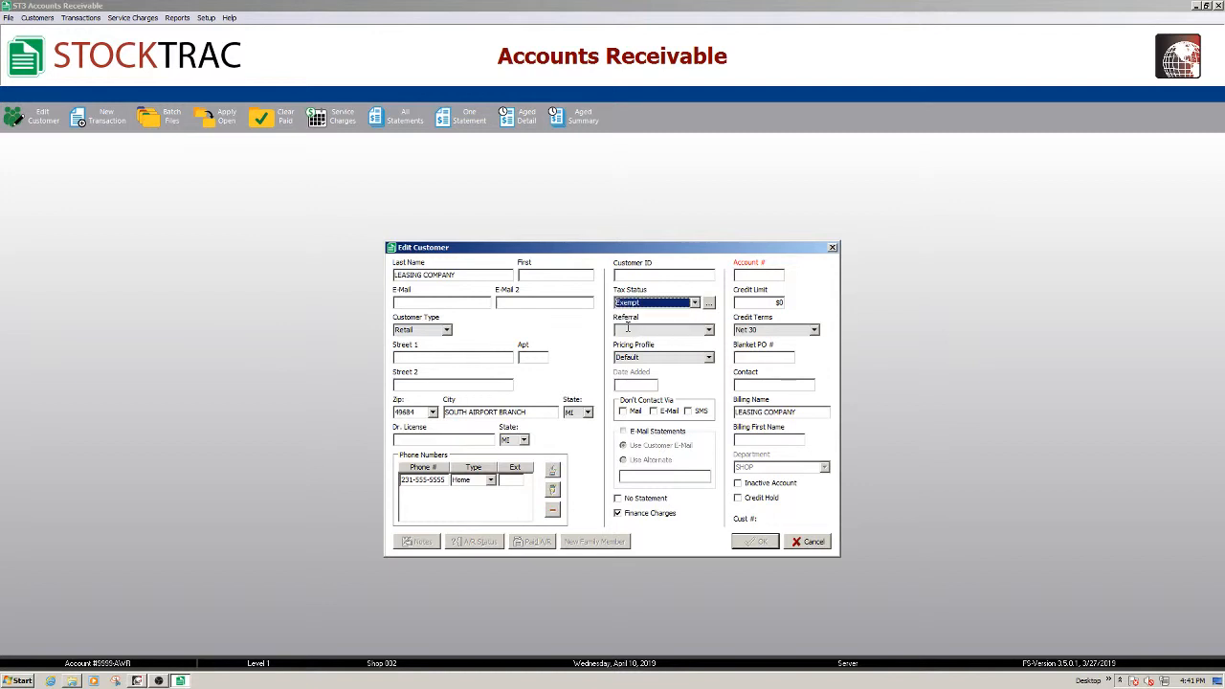
pyautogui.click(749, 277)
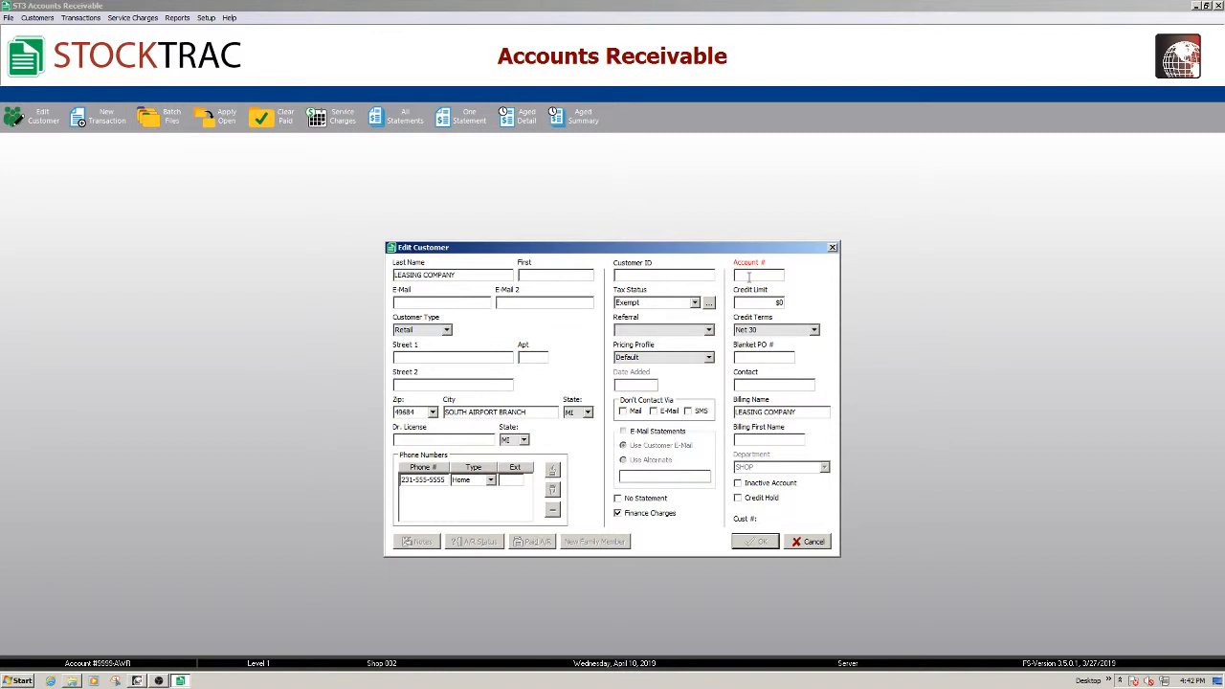
pyautogui.write('54321')
pyautogui.press('Tab')
# Make the customer type Billing Center using the Billing Center's tax settings, and save the record
pyautogui.click(446, 331)
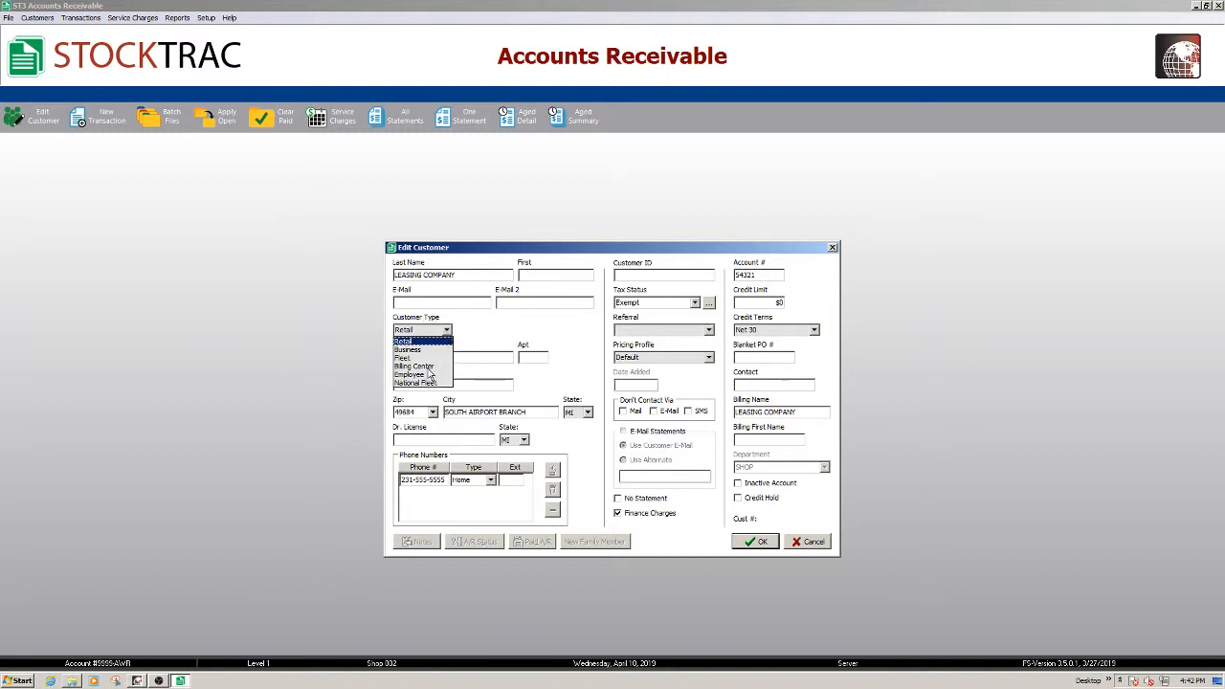
pyautogui.click(429, 367)
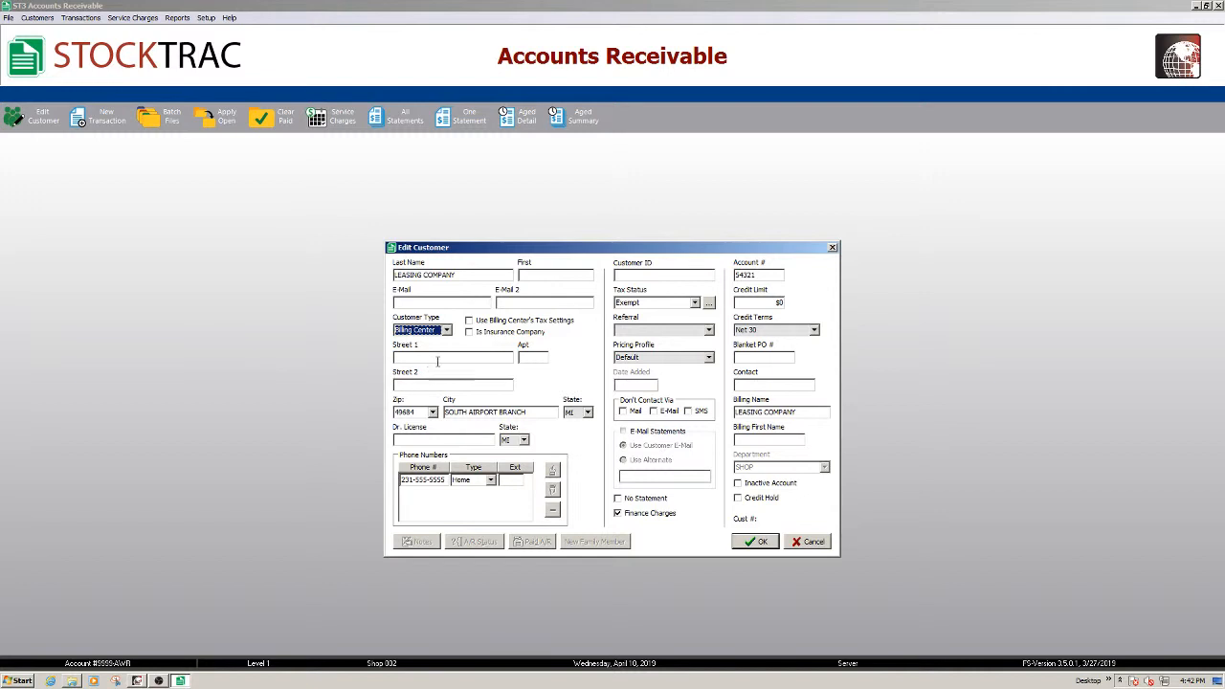
pyautogui.click(469, 321)
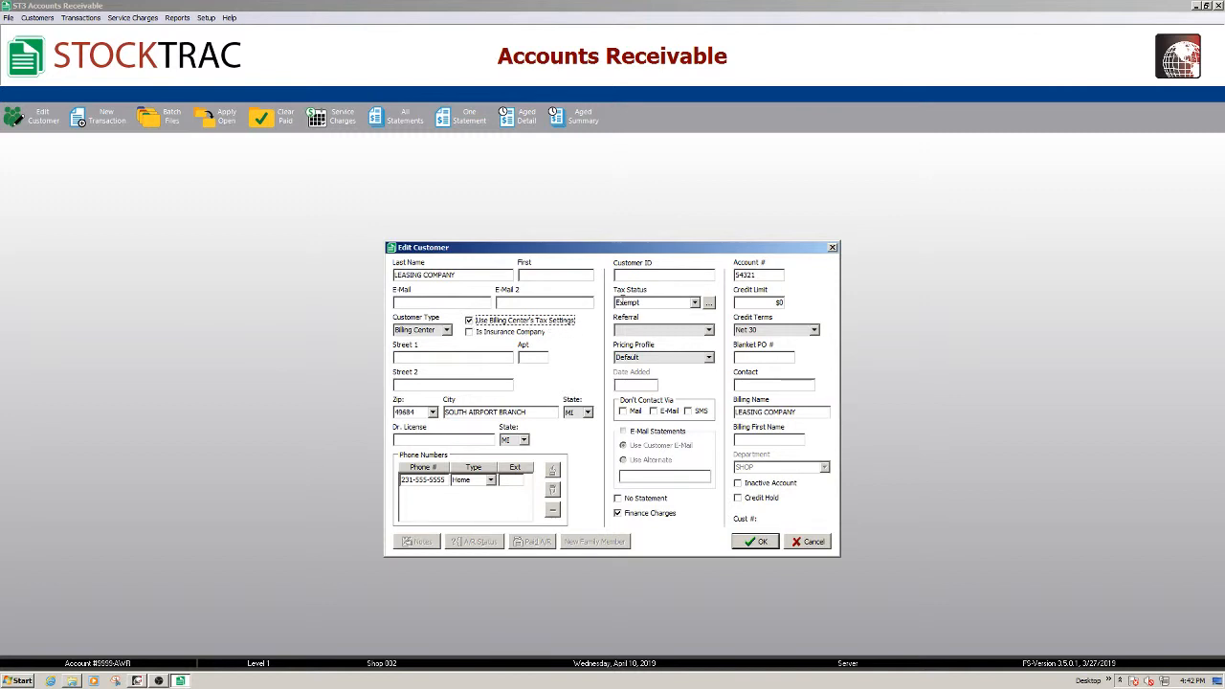
pyautogui.click(759, 544)
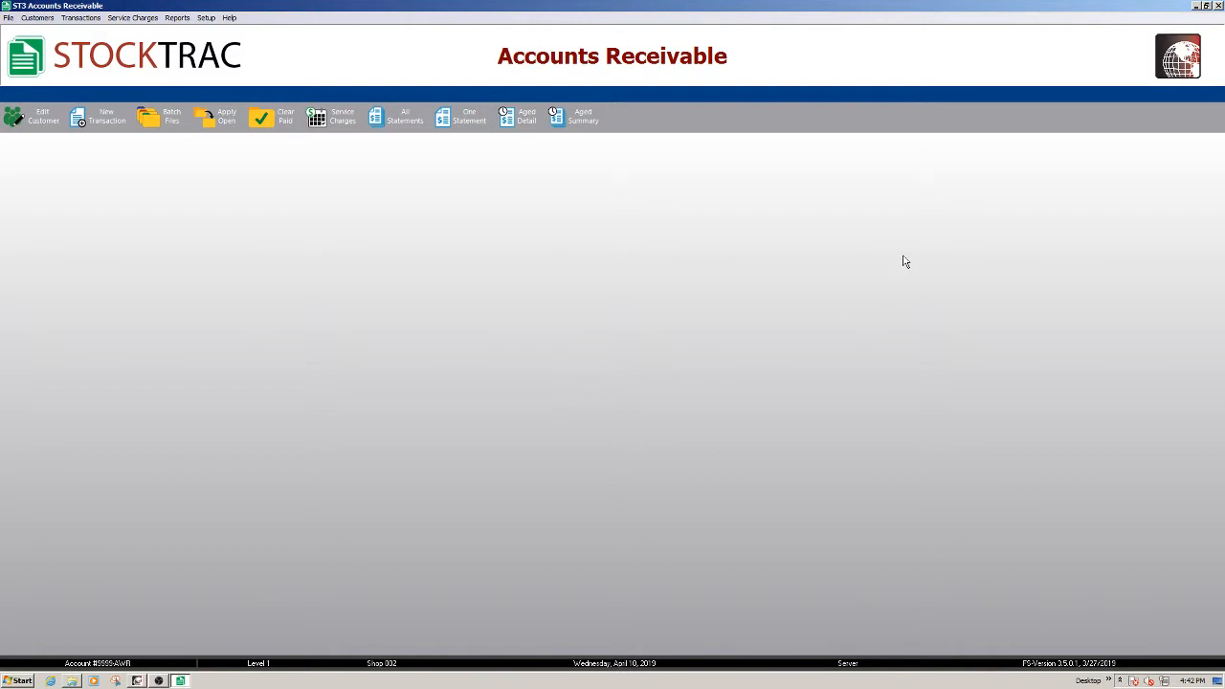
# Open today's 2010 Chevrolet Malibu estimate in Point-of-Sale and go to its Finish page
pyautogui.click(1219, 6)
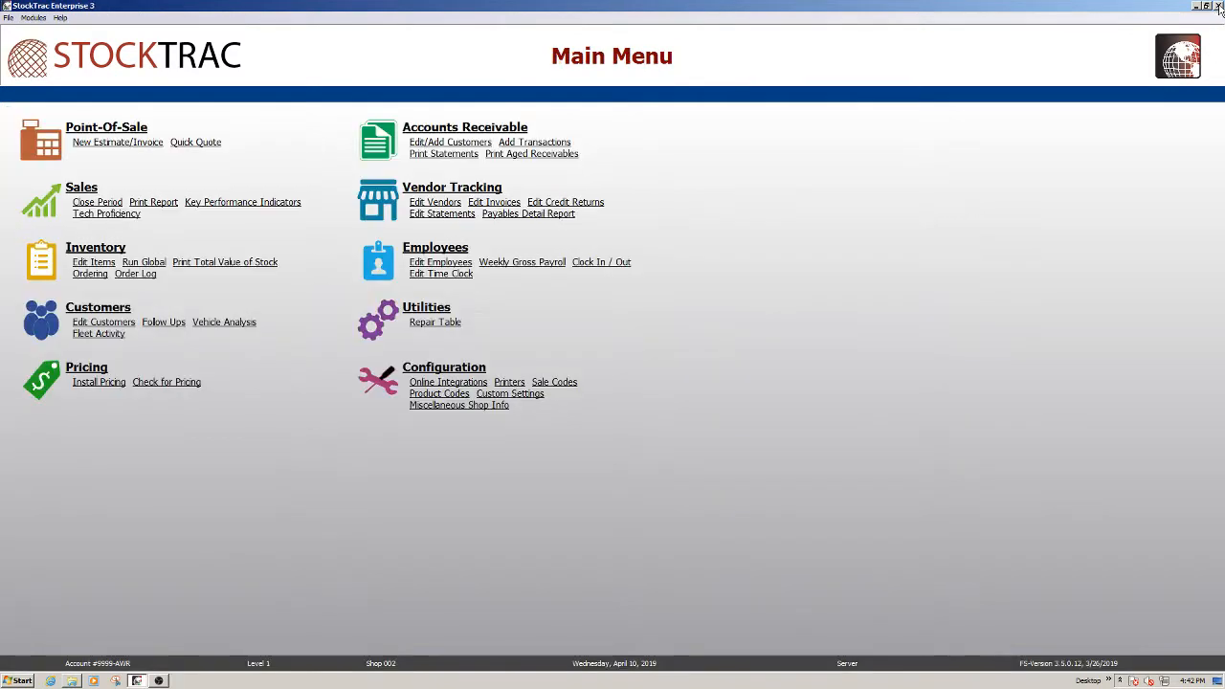
pyautogui.click(34, 147)
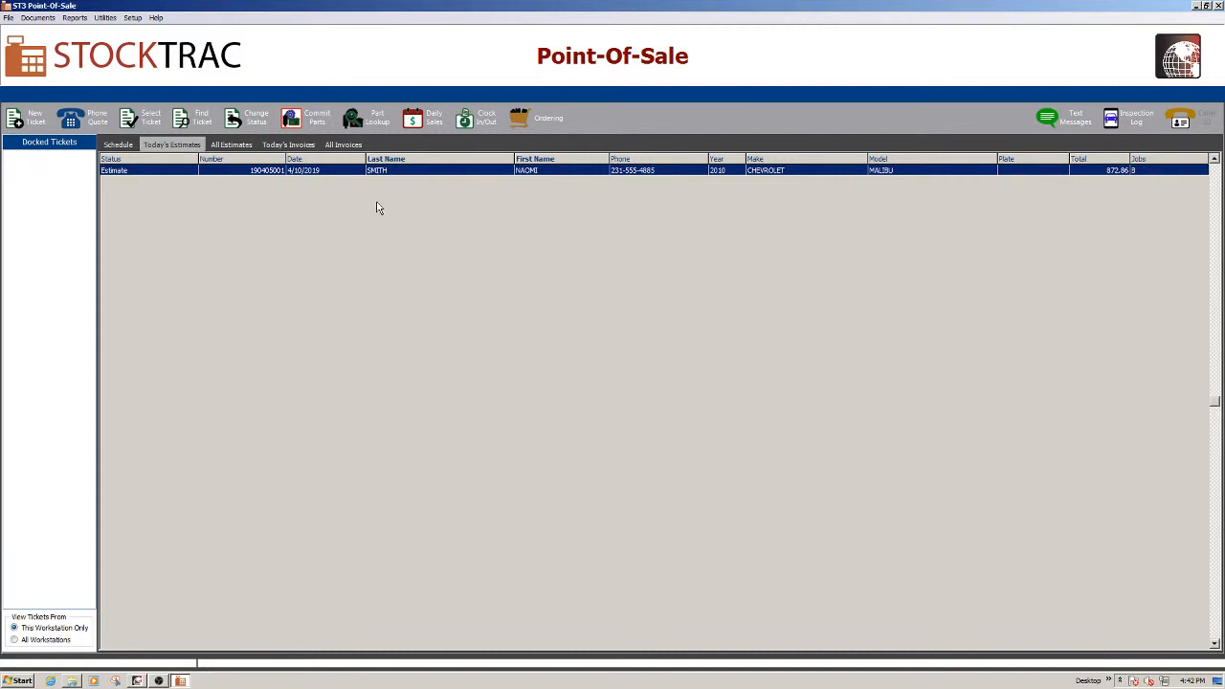
pyautogui.doubleClick(567, 170)
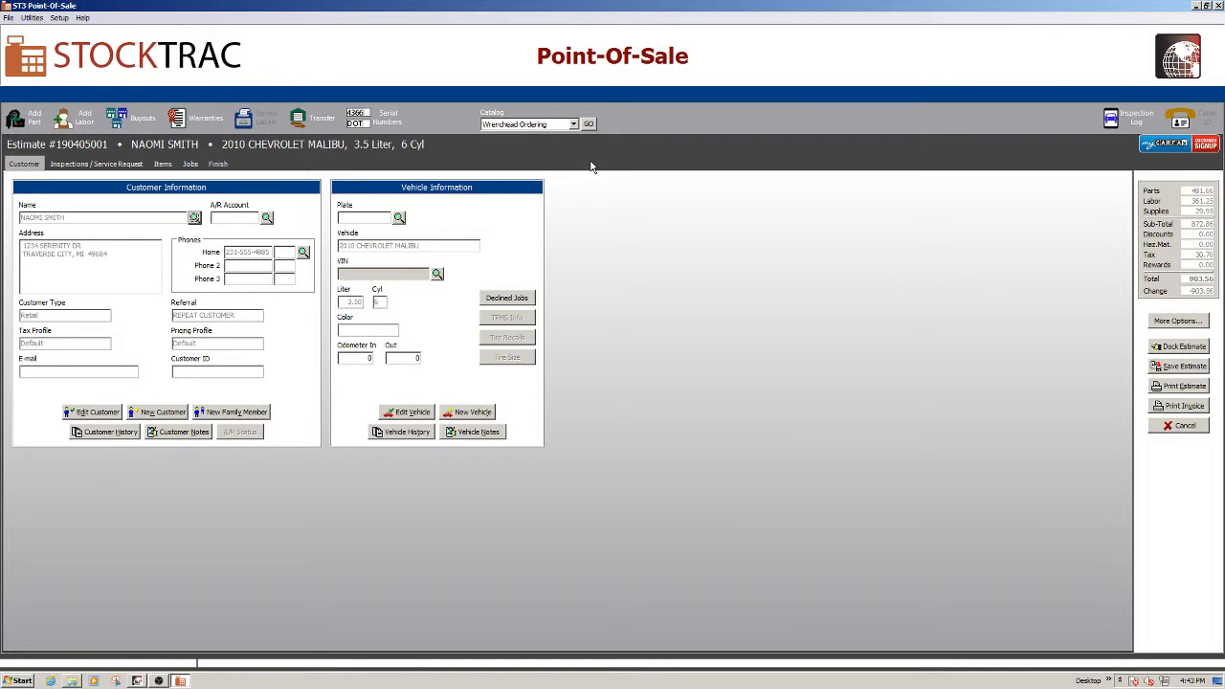
pyautogui.click(164, 164)
pyautogui.click(195, 166)
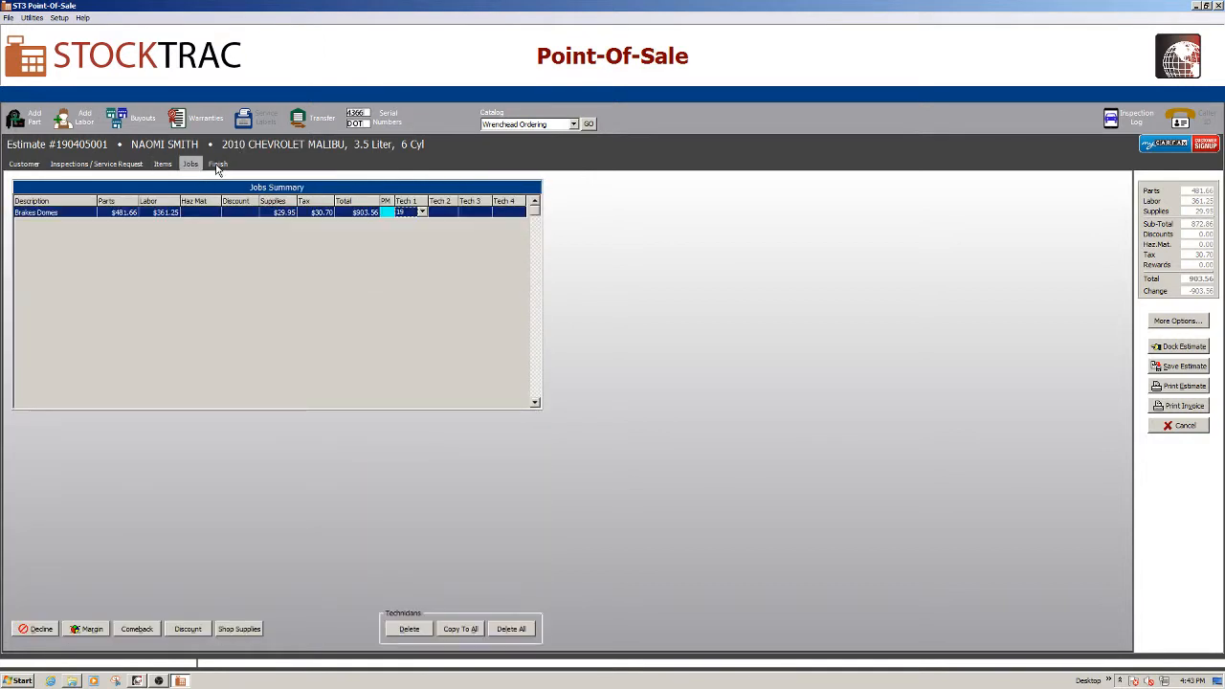
pyautogui.click(219, 165)
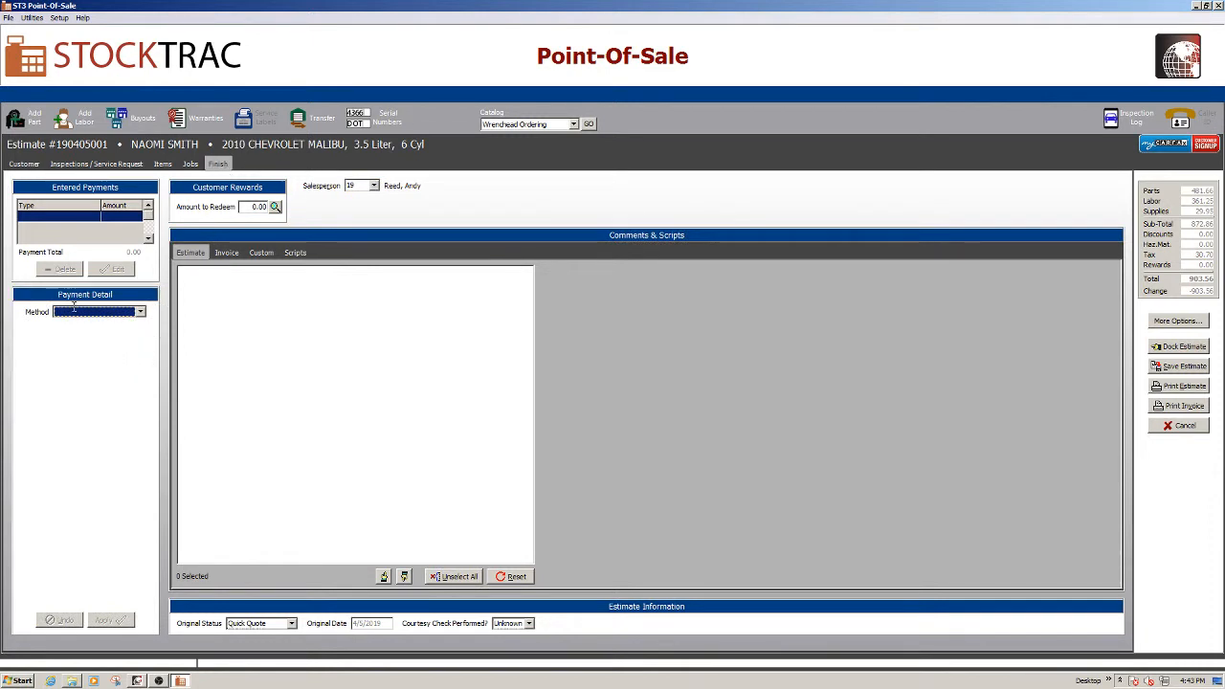
# Choose Other Billing as the payment method, billed to LEASING COMPANY
pyautogui.click(140, 313)
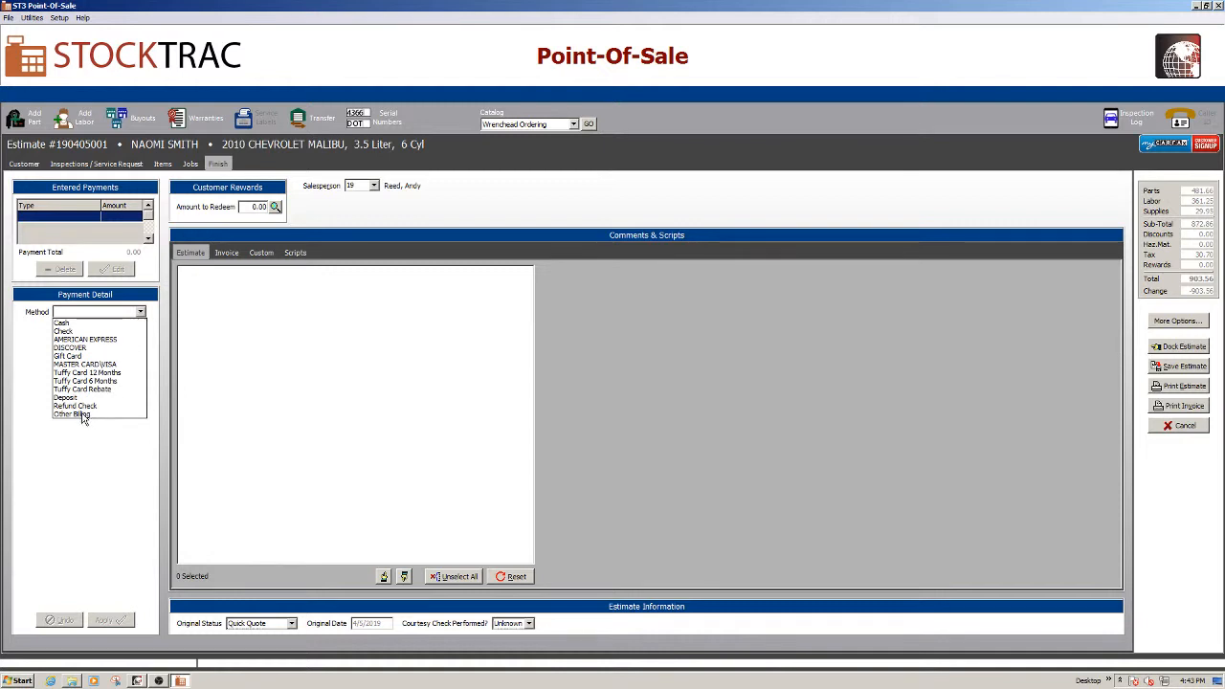
pyautogui.click(83, 414)
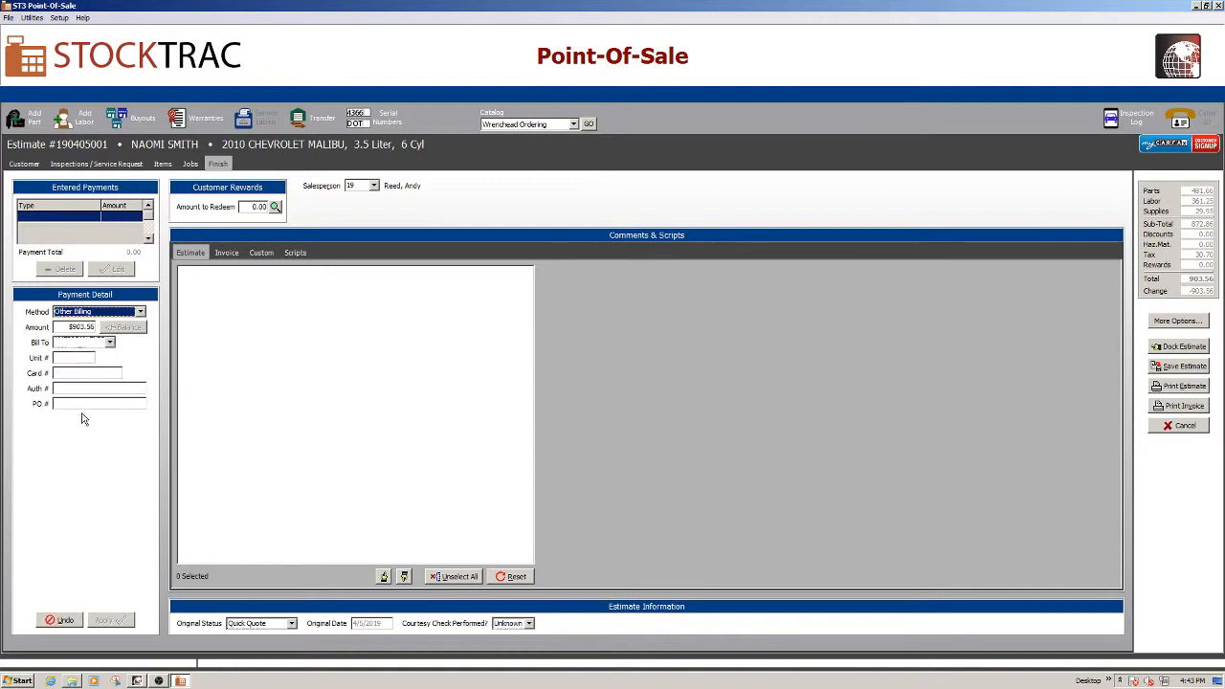
pyautogui.click(110, 343)
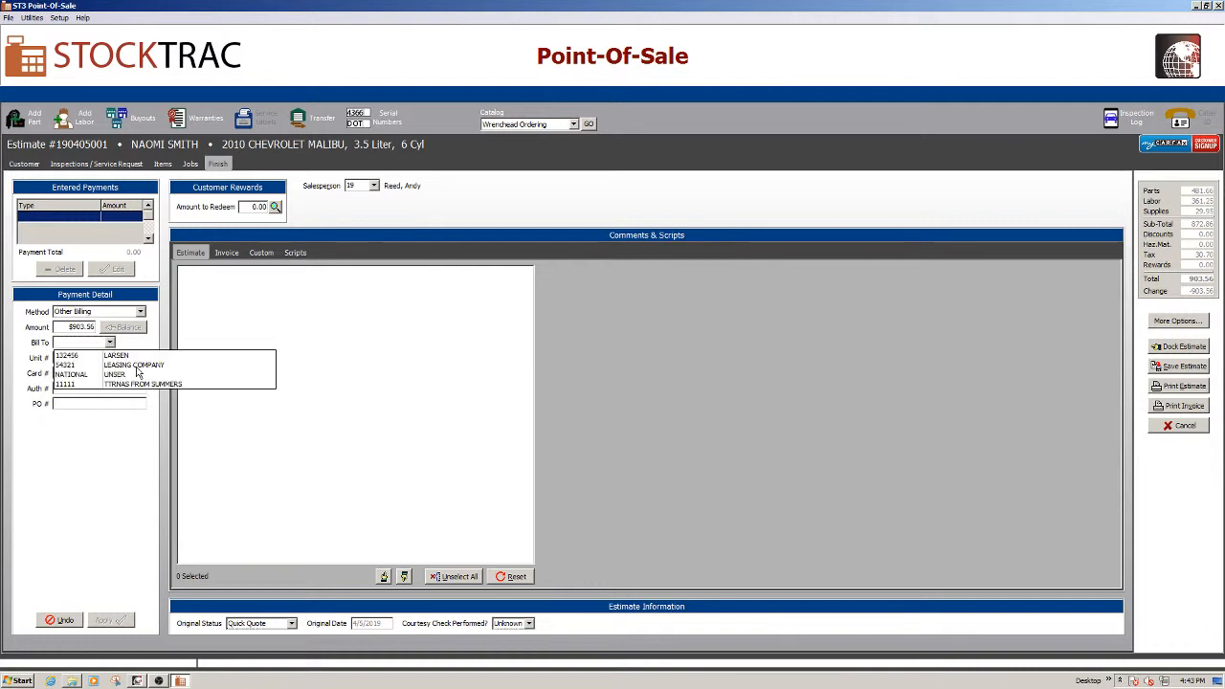
pyautogui.click(137, 367)
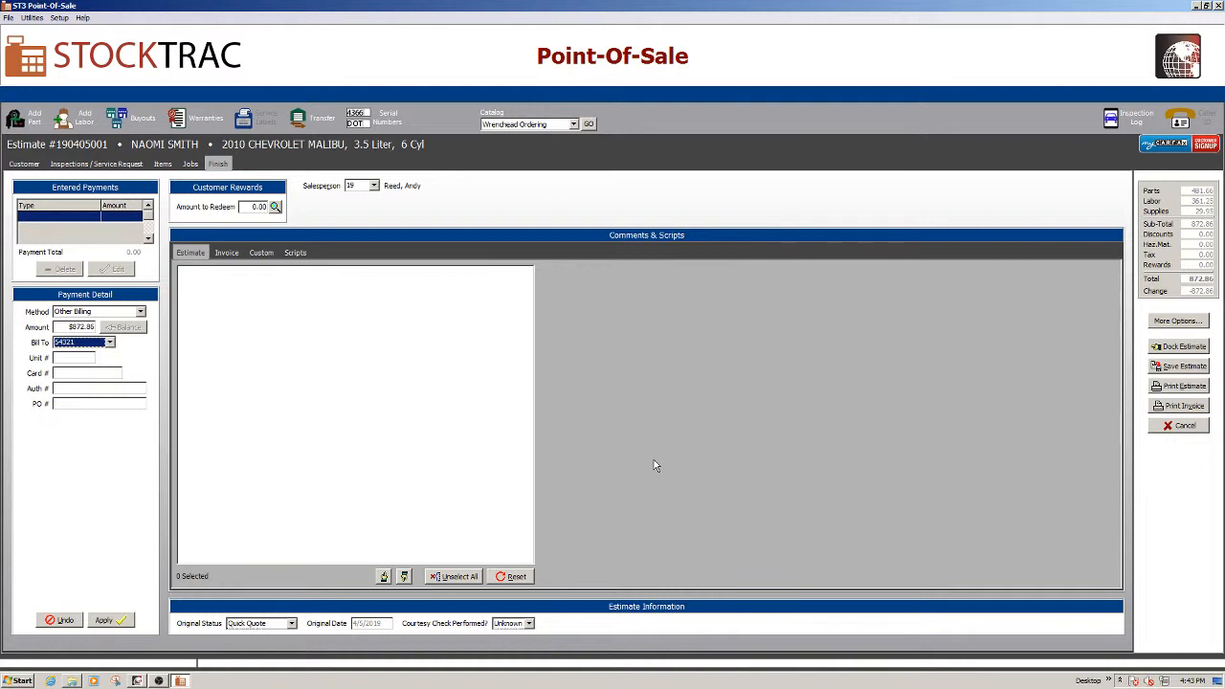
# Apply the $872.86 Other Billing payment and finish the invoice
pyautogui.click(1183, 405)
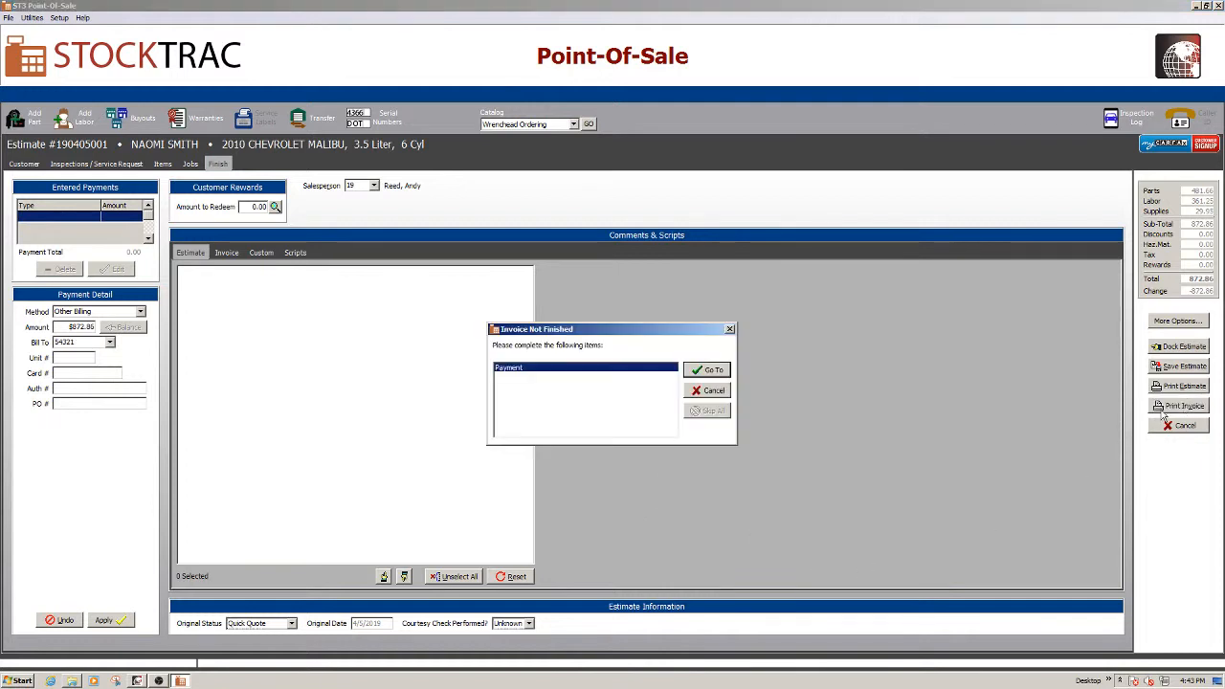
pyautogui.click(713, 371)
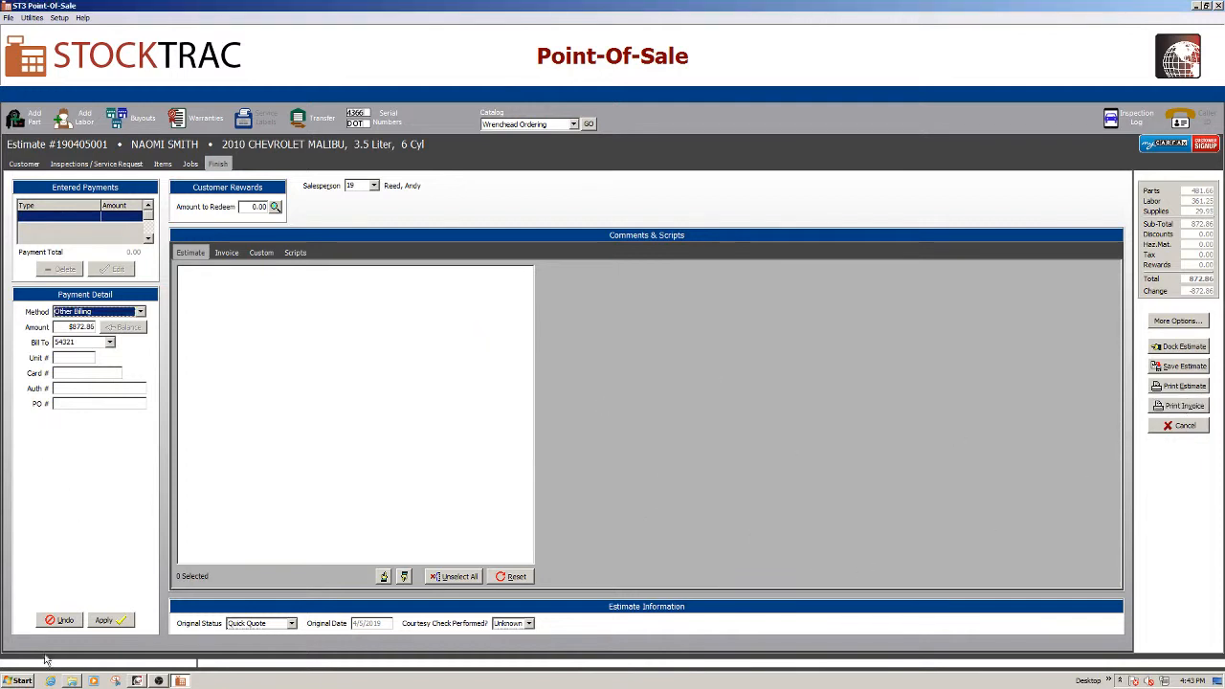
pyautogui.click(103, 620)
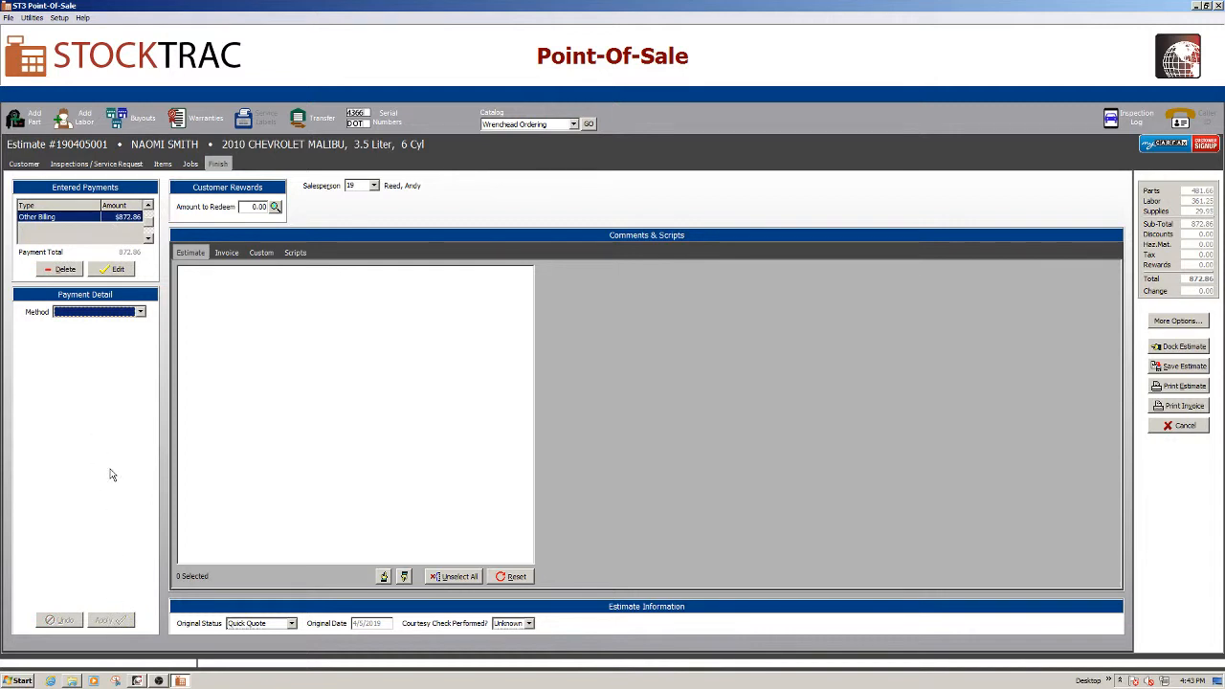
pyautogui.click(1179, 407)
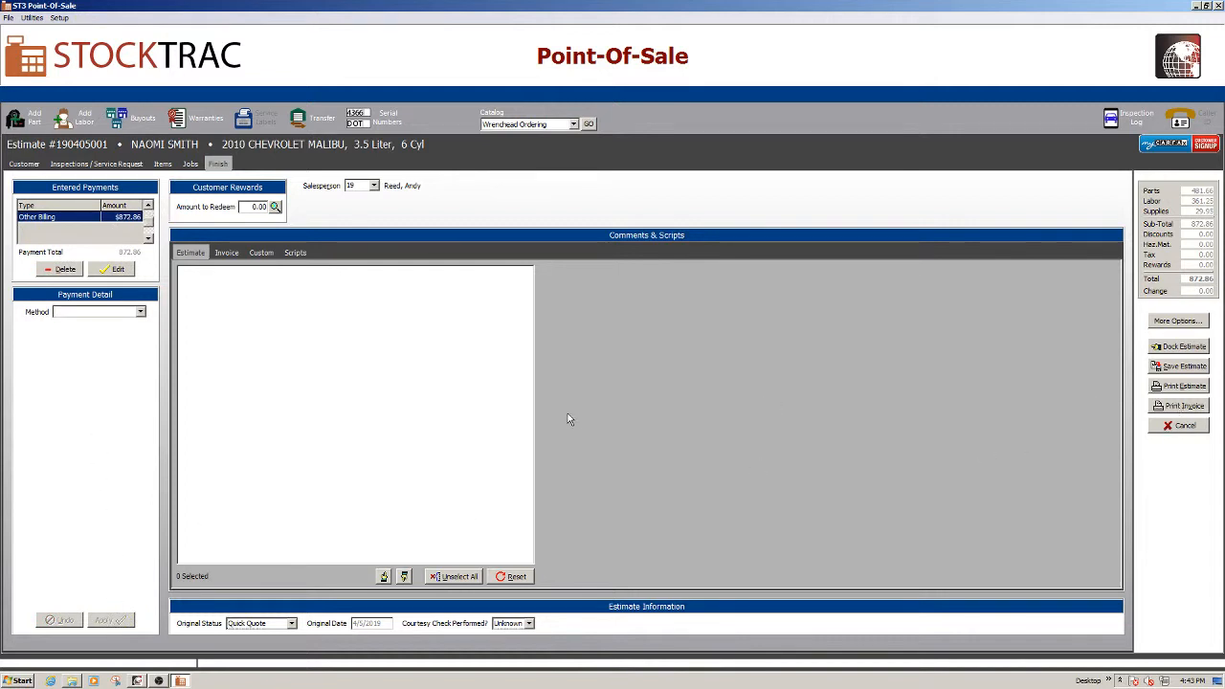
pyautogui.click(622, 354)
pyautogui.click(669, 339)
# Save the Malibu invoice without printing or sending it
pyautogui.click(518, 414)
pyautogui.click(589, 437)
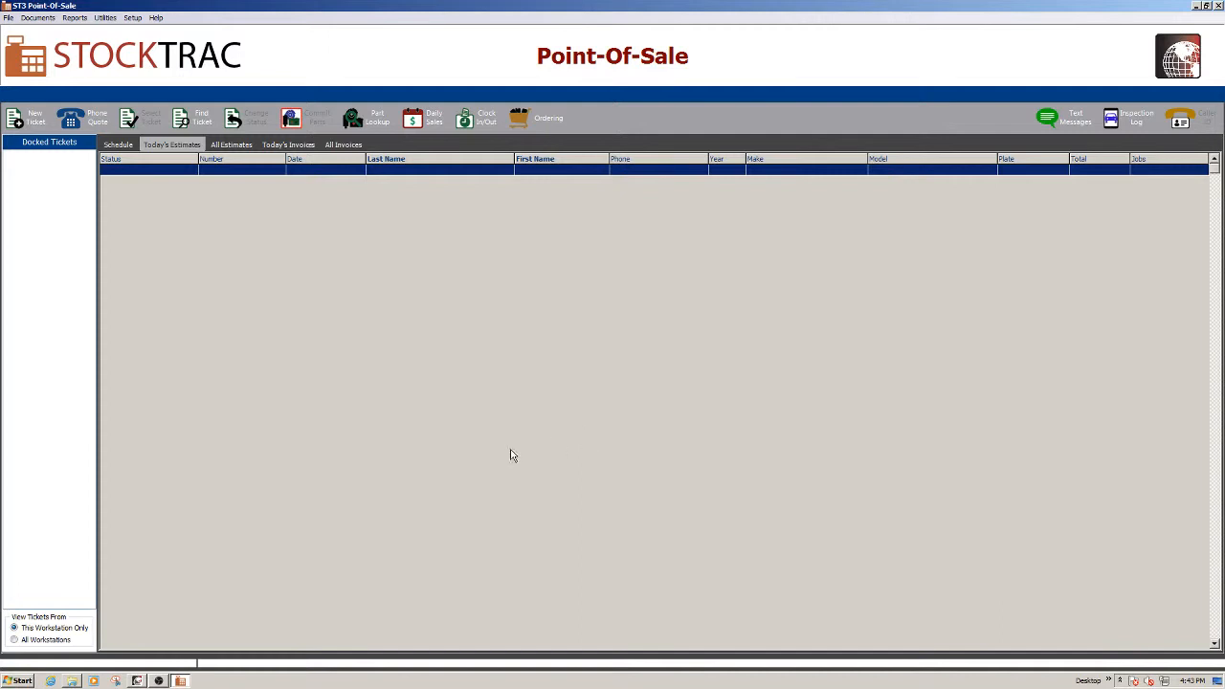
pyautogui.click(137, 680)
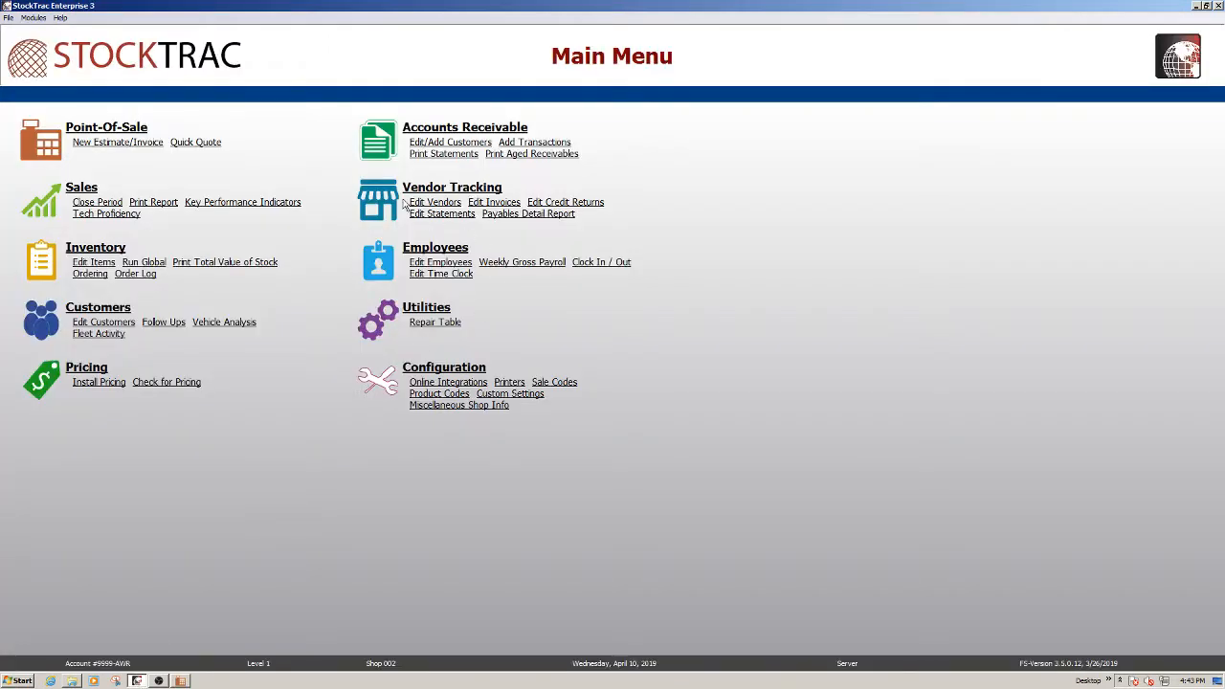
# Check LEASING COMPANY's A/R status shows the $872.86 open invoice, then return to Point-of-Sale
pyautogui.click(379, 141)
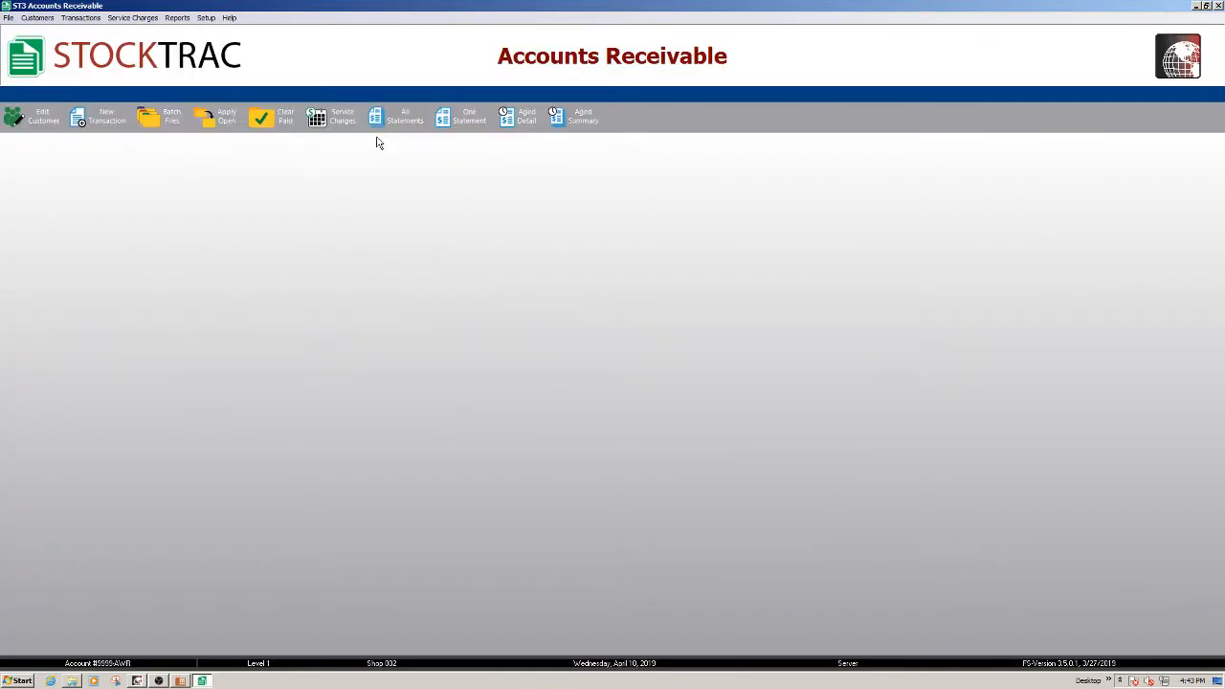
pyautogui.click(30, 116)
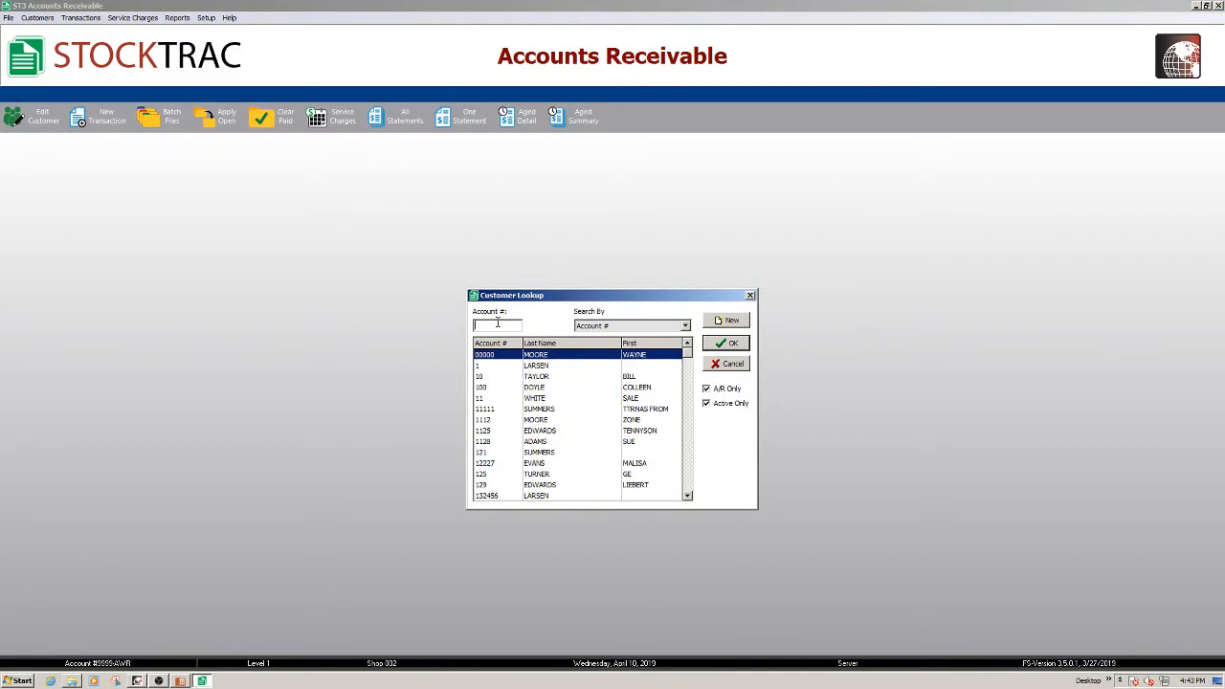
pyautogui.write('43')
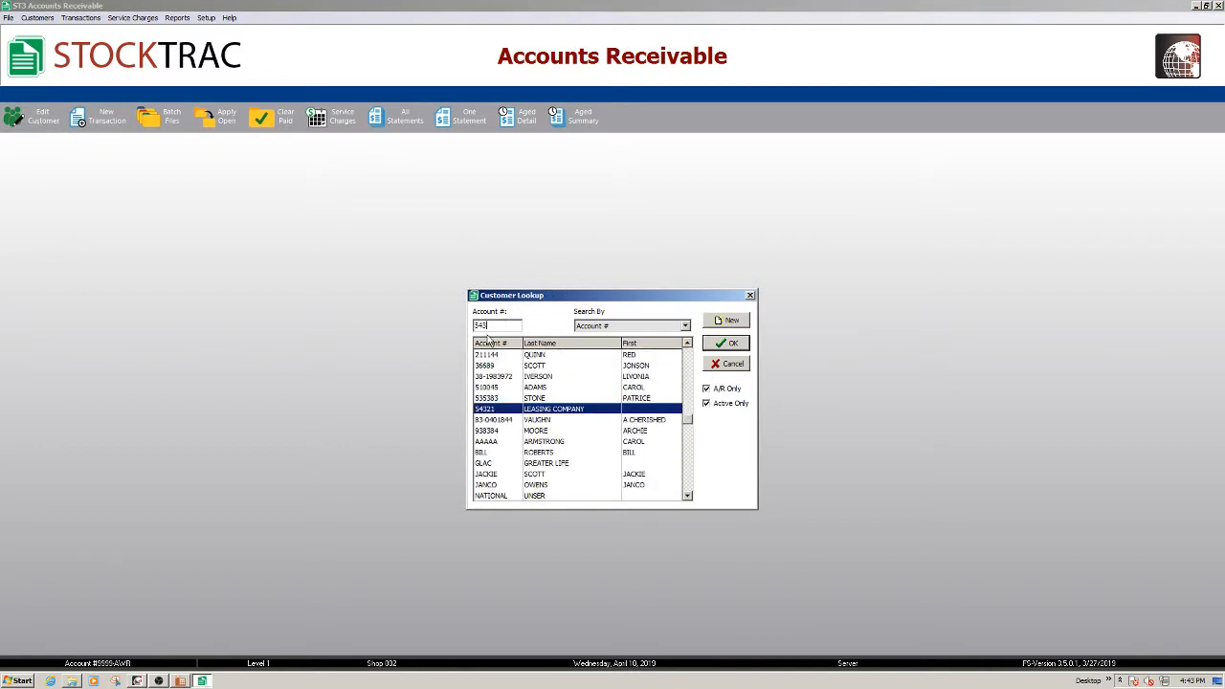
pyautogui.doubleClick(578, 412)
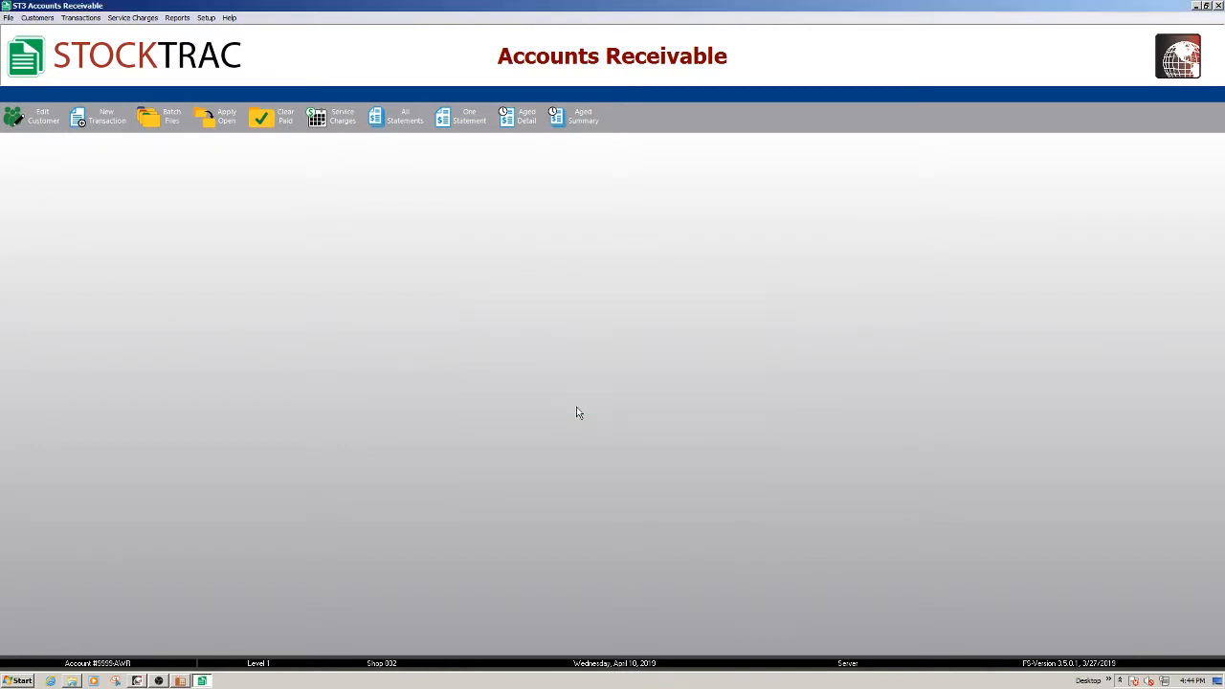
pyautogui.click(474, 546)
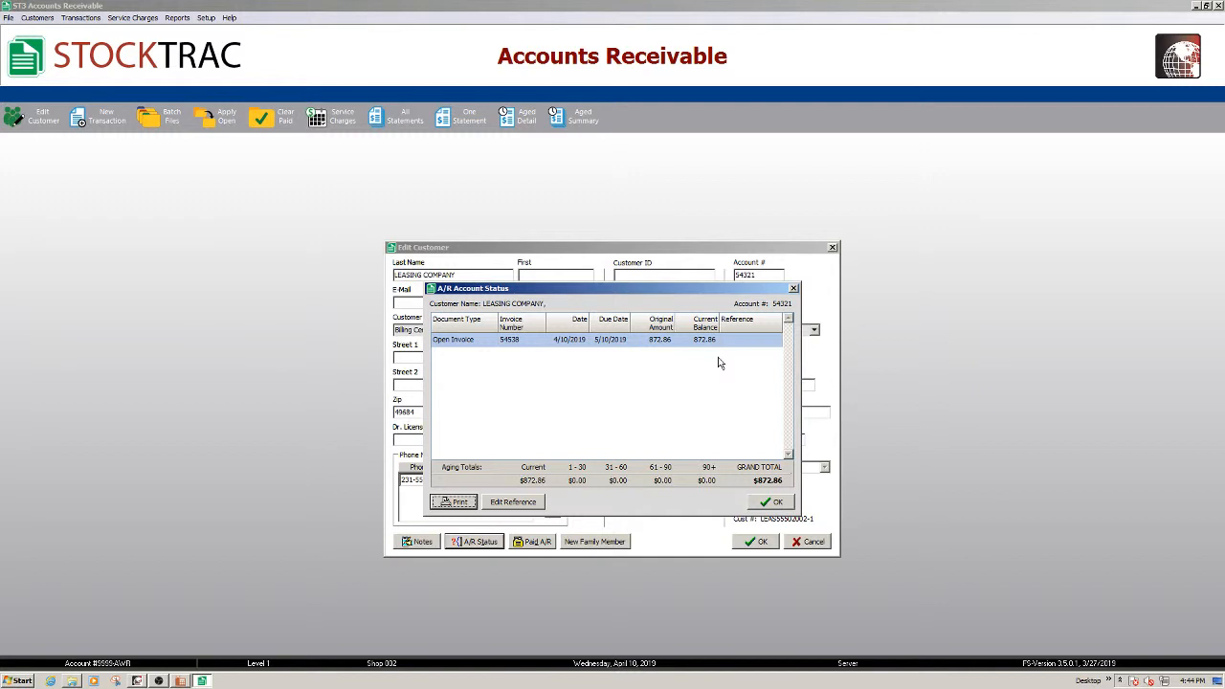
pyautogui.click(771, 502)
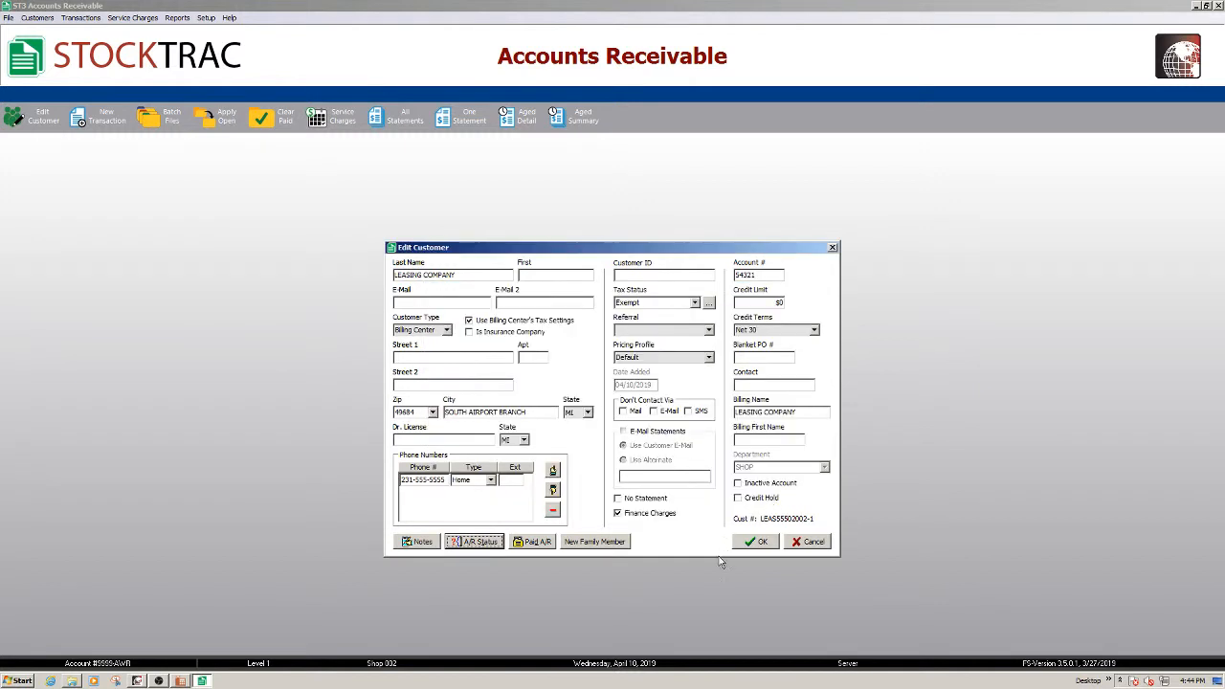
pyautogui.click(759, 541)
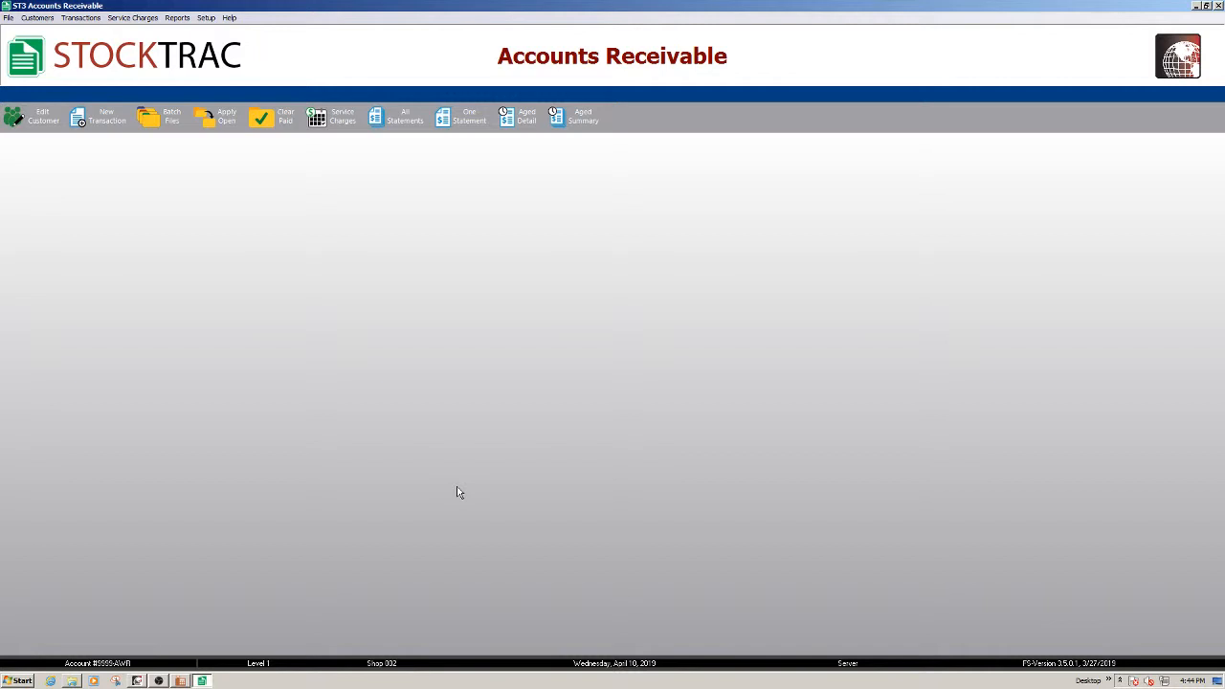
pyautogui.click(180, 683)
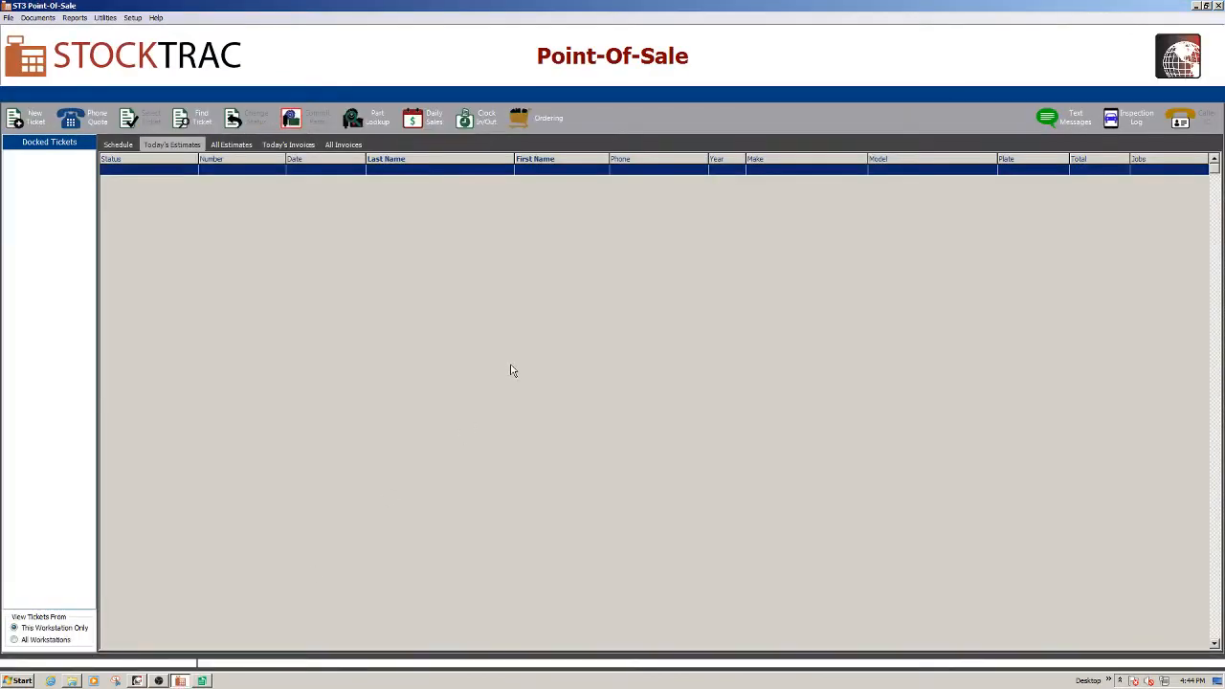
# Create a new ticket for LEASING COMPANY, acknowledging its $872.86 A/R balance notice
pyautogui.click(21, 119)
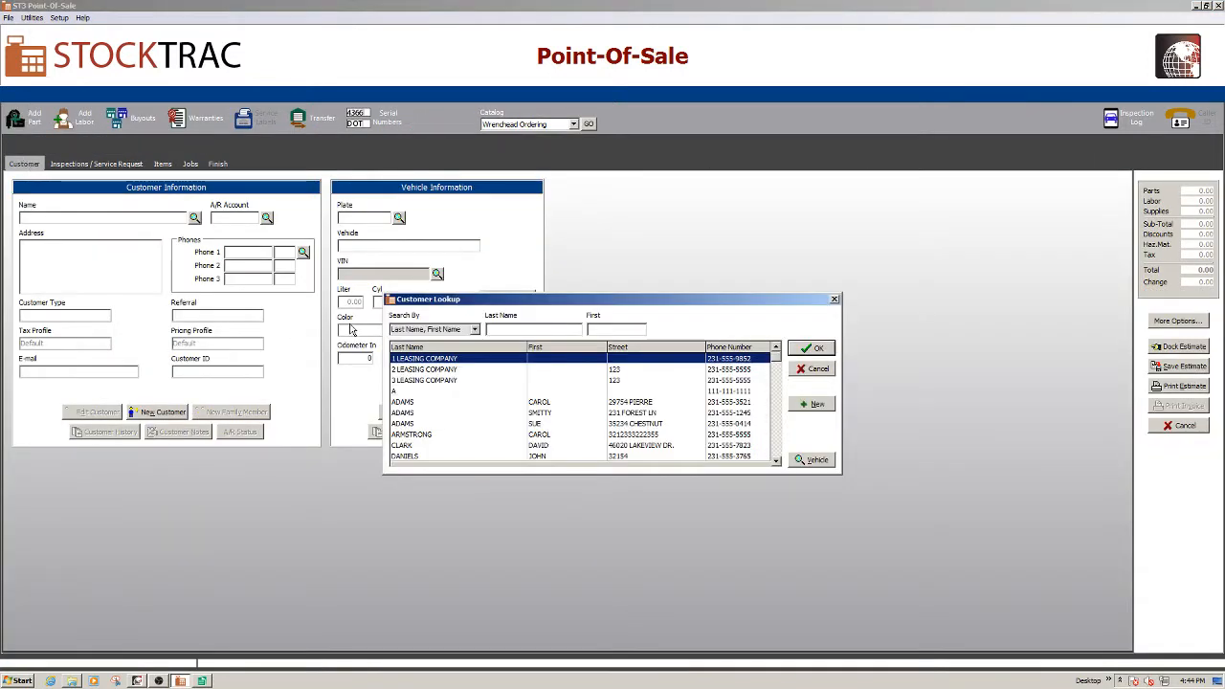
pyautogui.click(525, 328)
pyautogui.write('LEASING COMPANY')
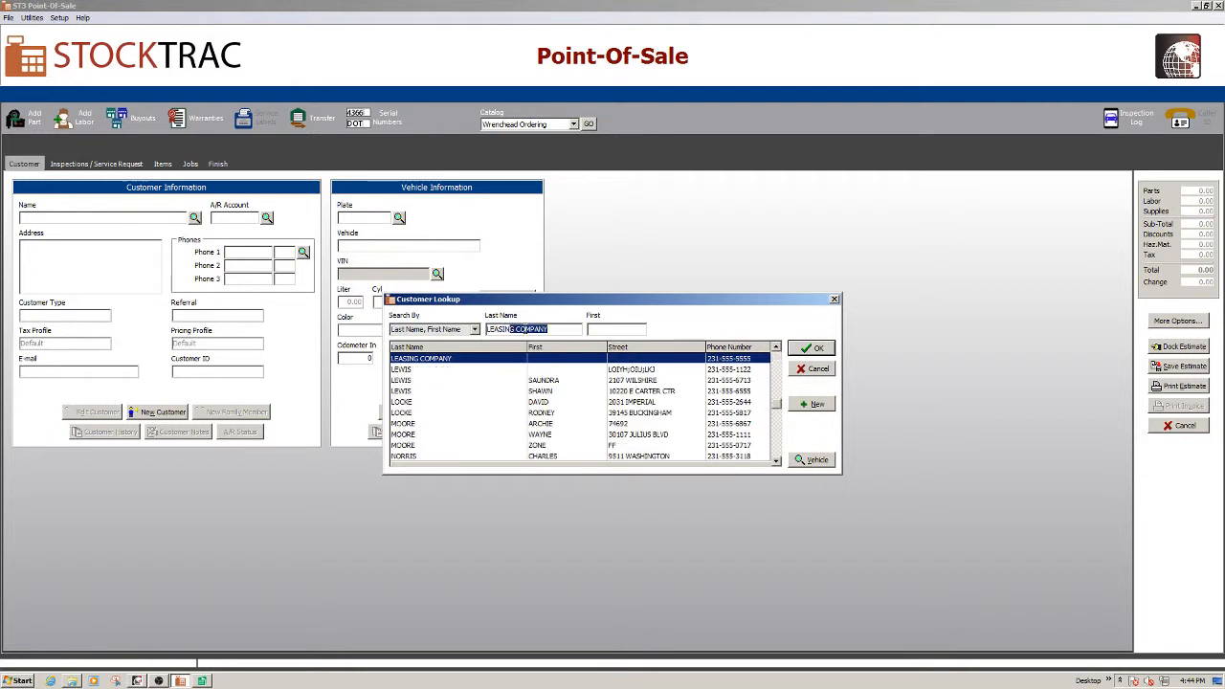
pyautogui.click(439, 362)
pyautogui.click(812, 348)
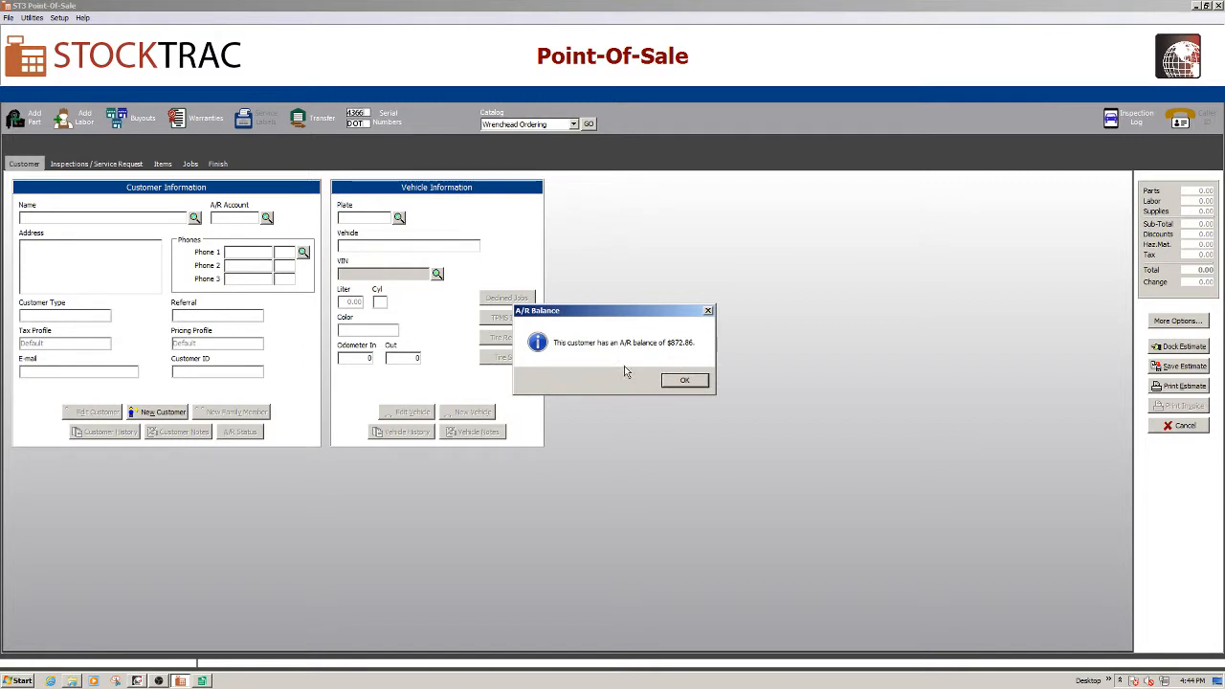
pyautogui.click(685, 381)
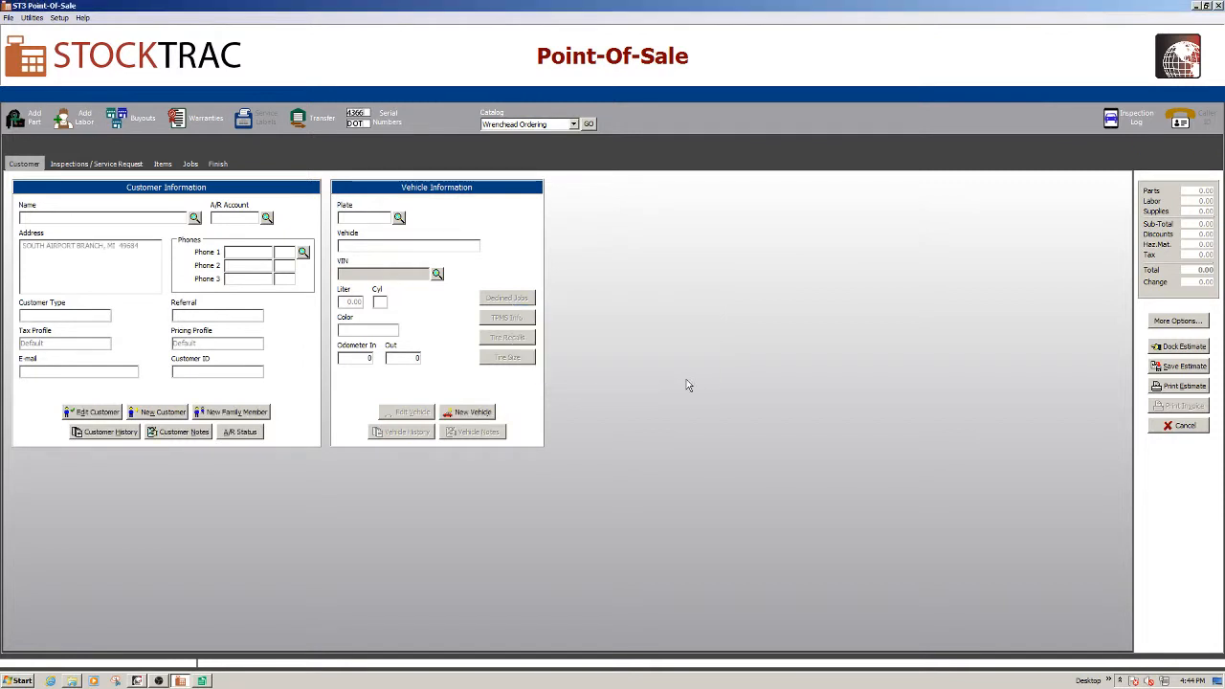
pyautogui.click(162, 165)
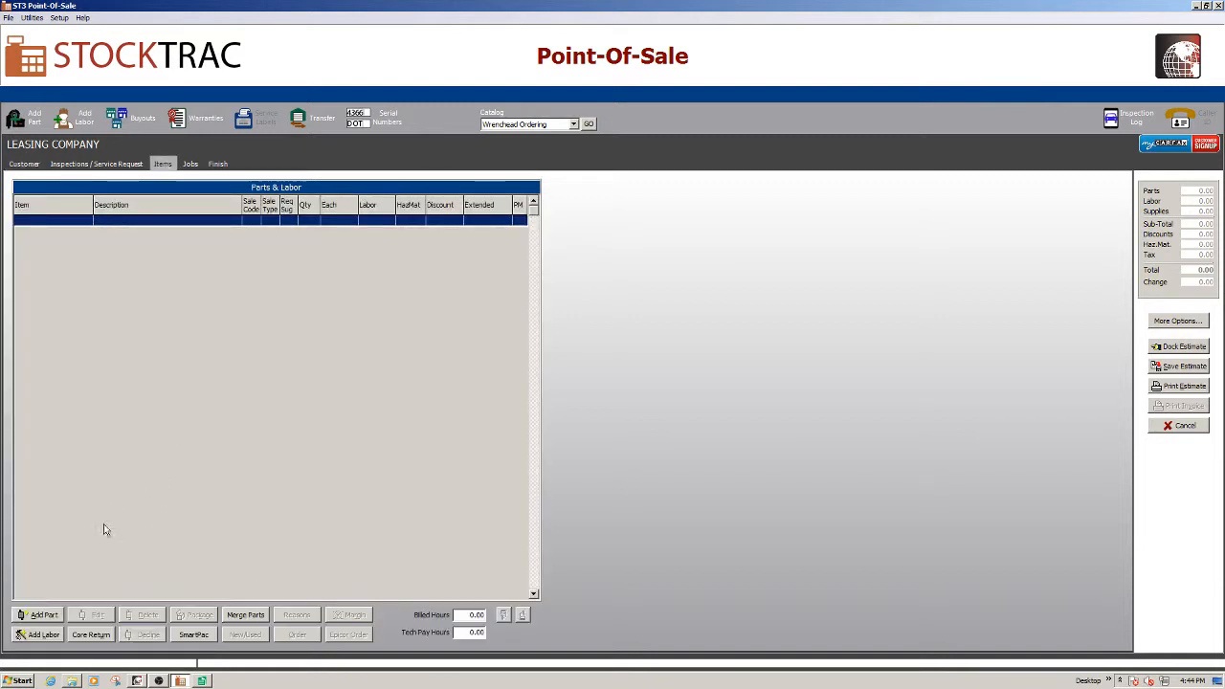
# Add an ROA Received on Account part line priced at $872.86
pyautogui.click(41, 617)
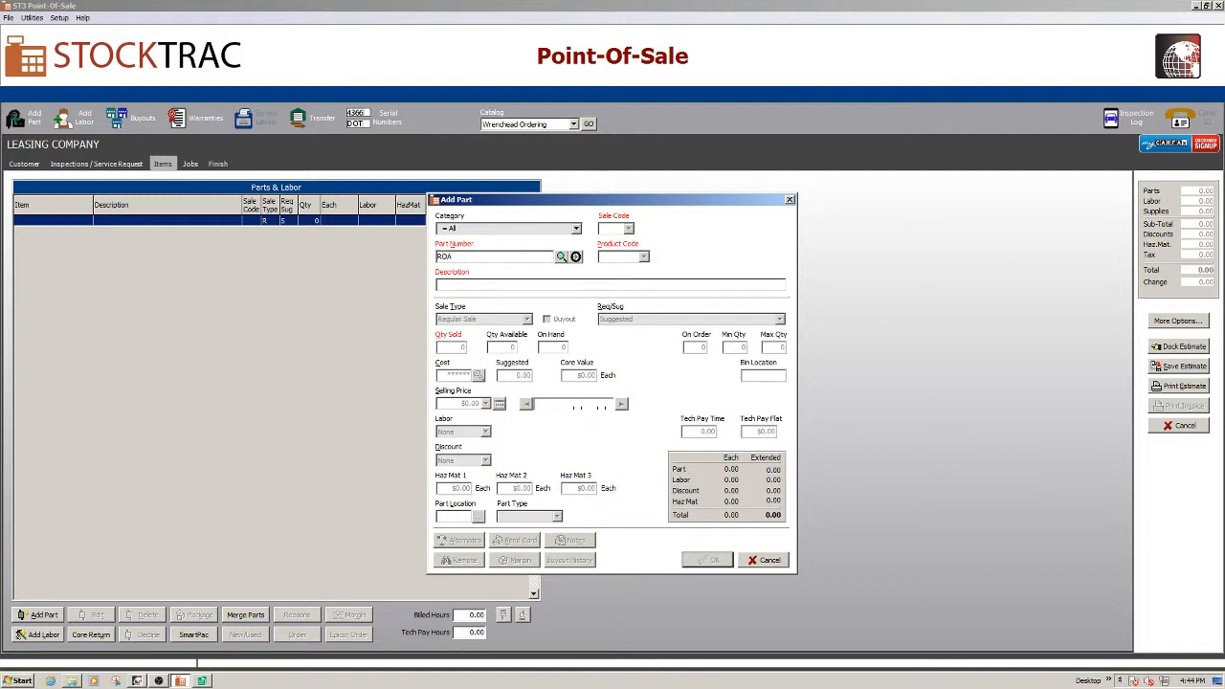
pyautogui.write('ROA')
pyautogui.press('Tab')
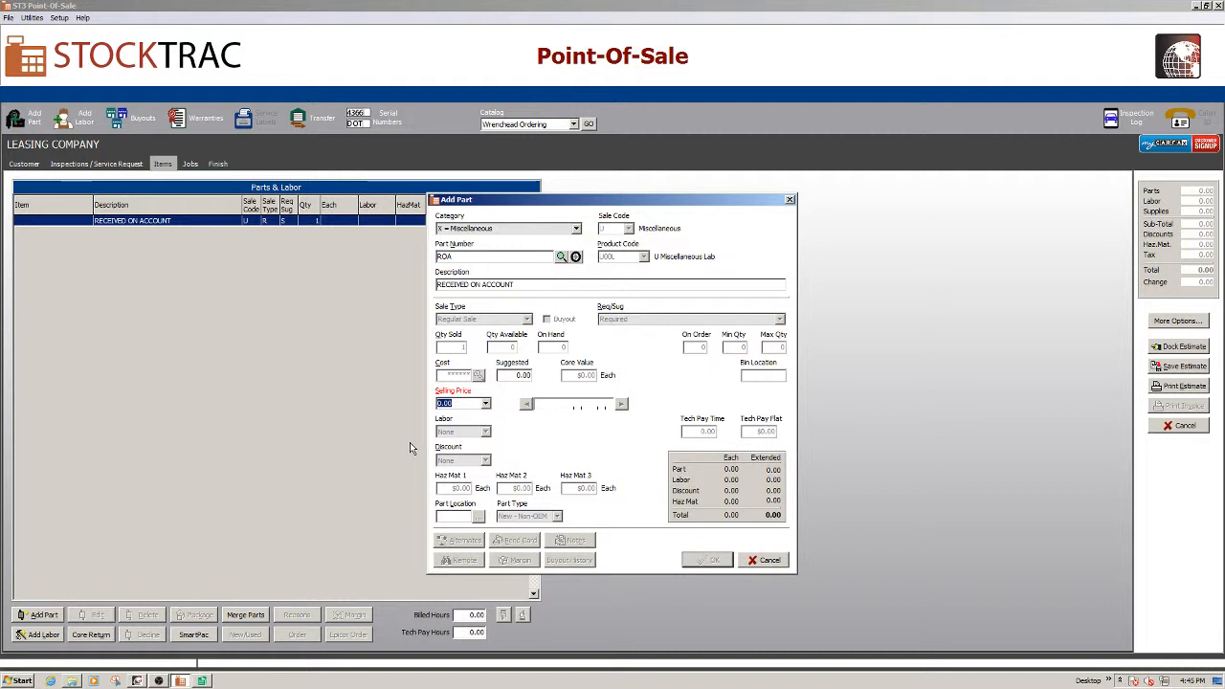
pyautogui.write('872.86')
pyautogui.press('Tab')
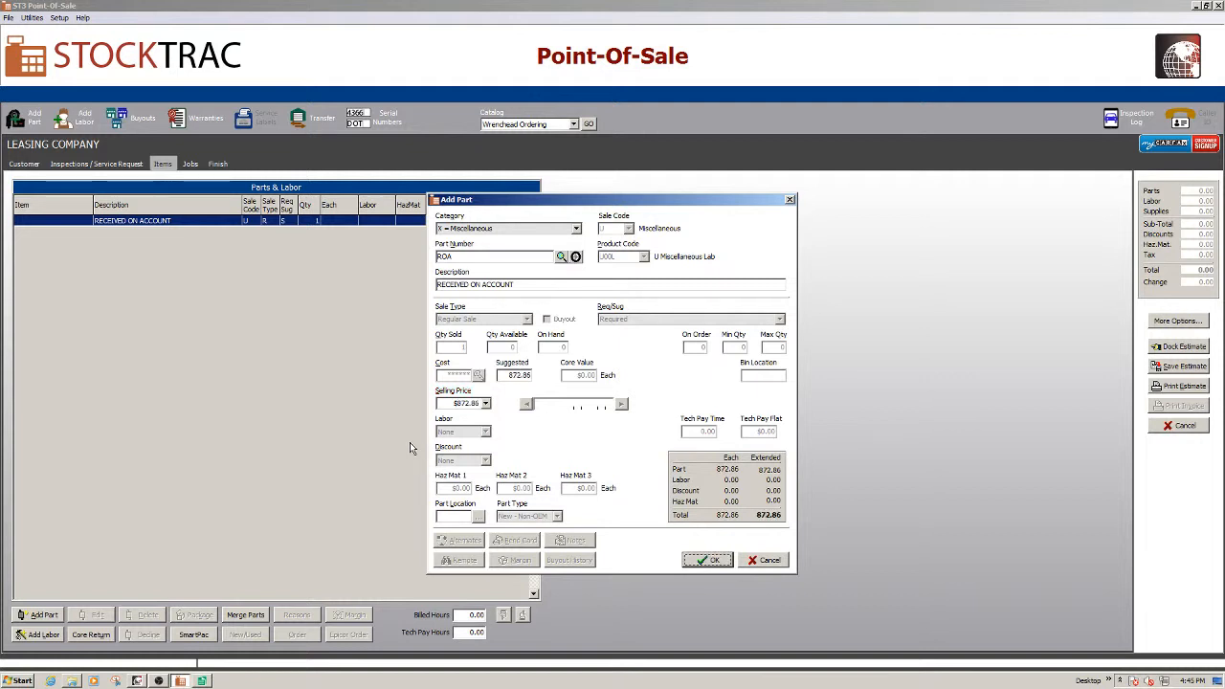
pyautogui.click(705, 563)
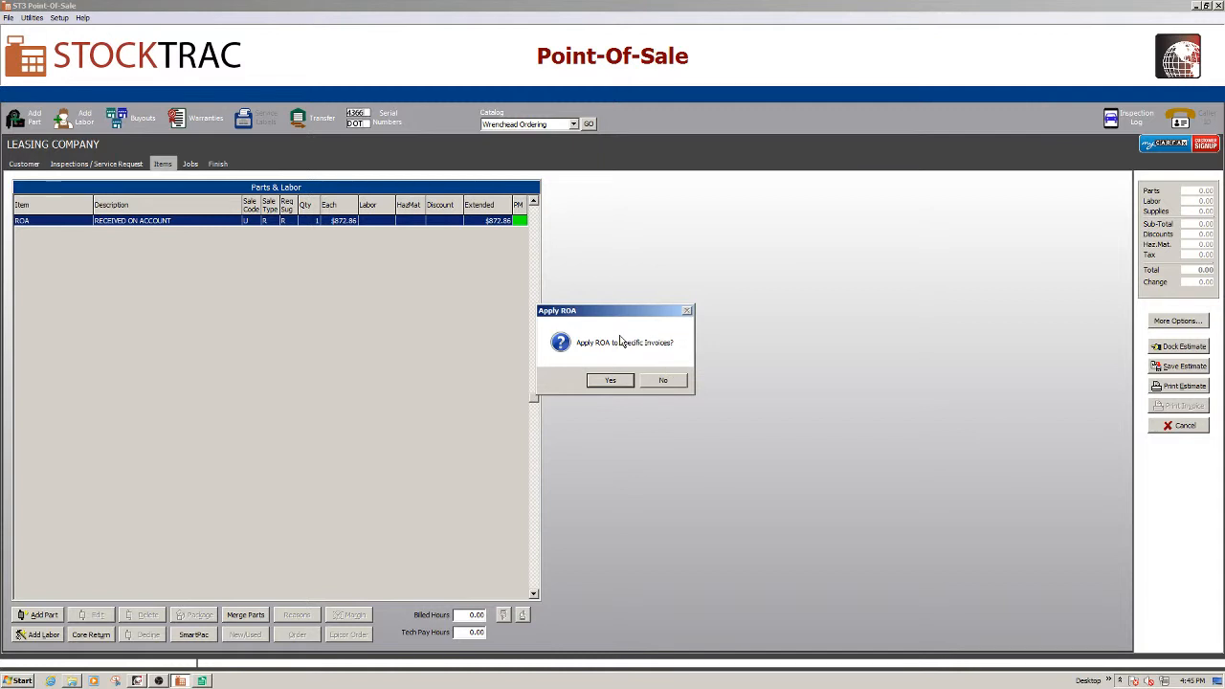
# Auto-apply the full $872.86 ROA amount to the open invoice and confirm
pyautogui.click(608, 381)
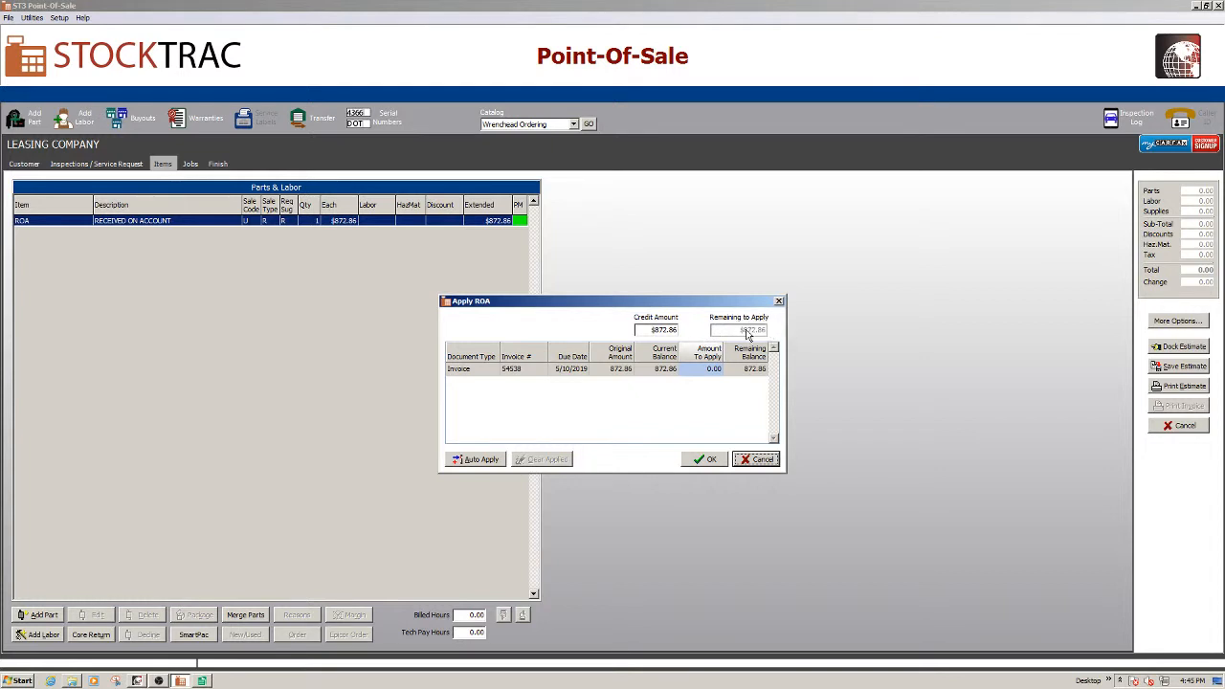
pyautogui.click(469, 463)
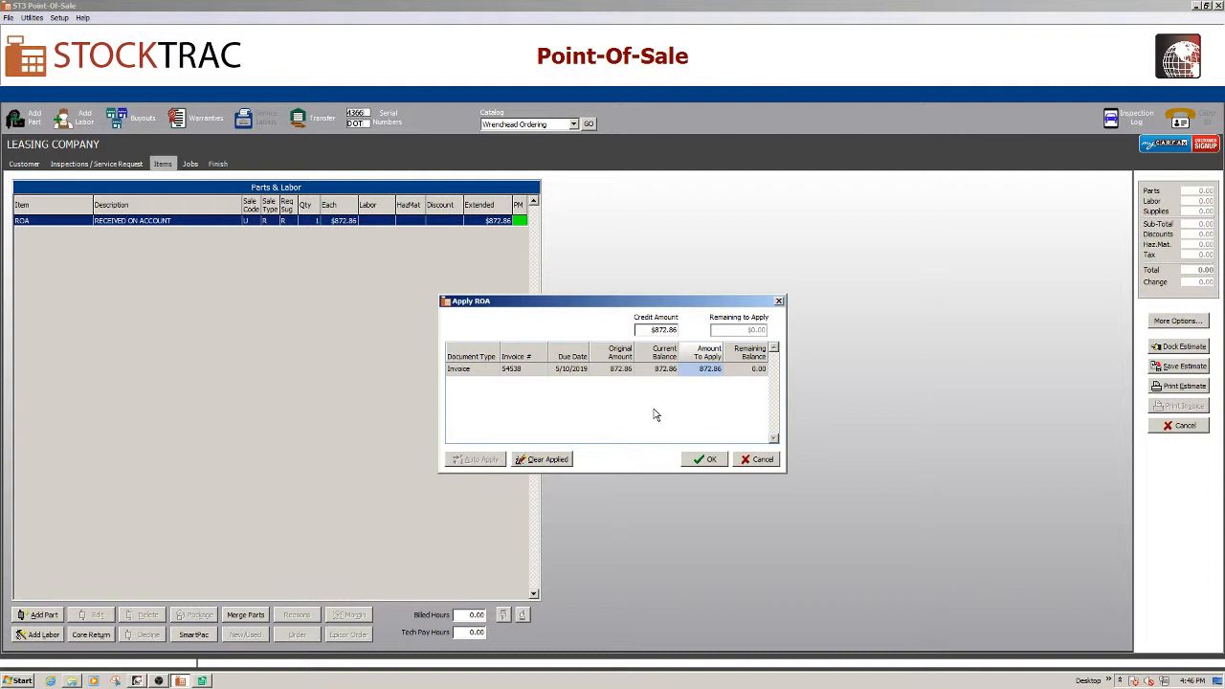
pyautogui.click(711, 371)
pyautogui.click(708, 461)
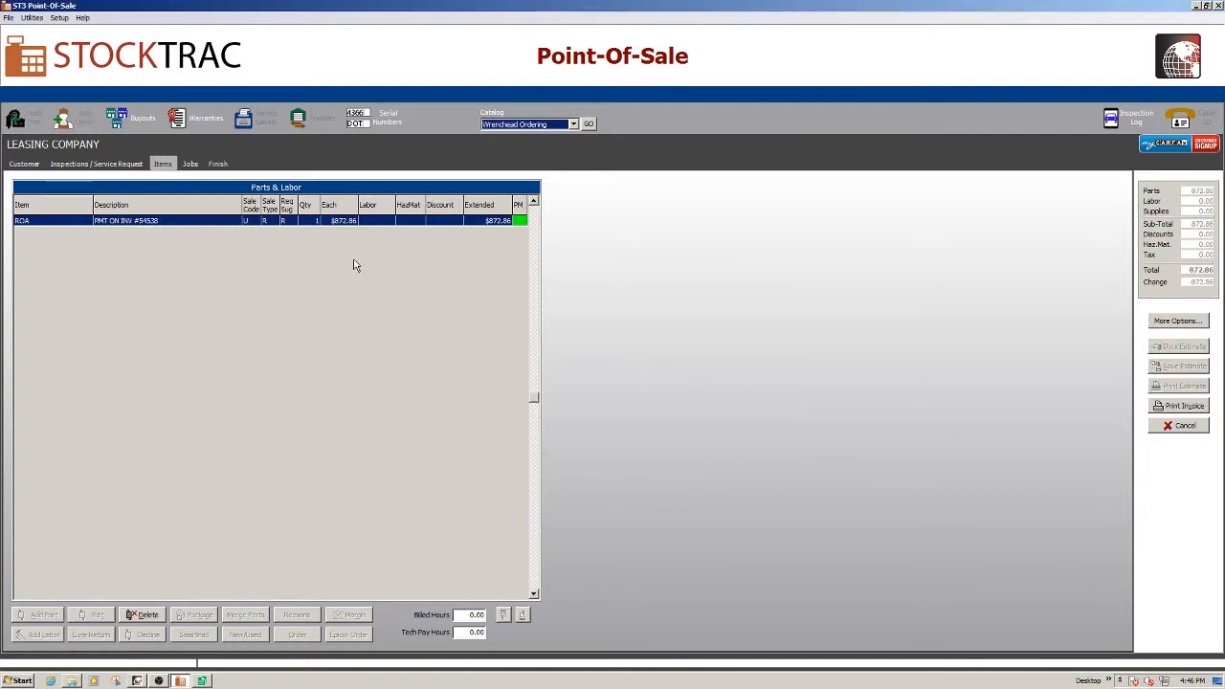
# Pay the ticket with an $872.86 check and assign the salesperson
pyautogui.click(224, 163)
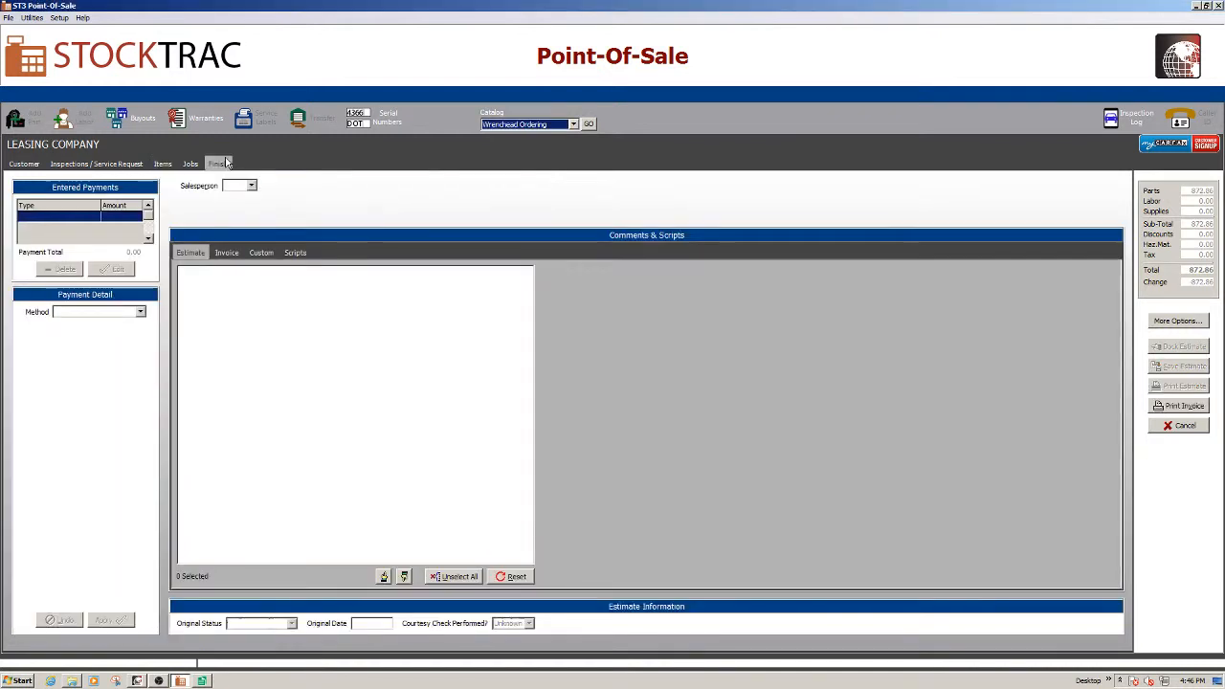
pyautogui.click(139, 312)
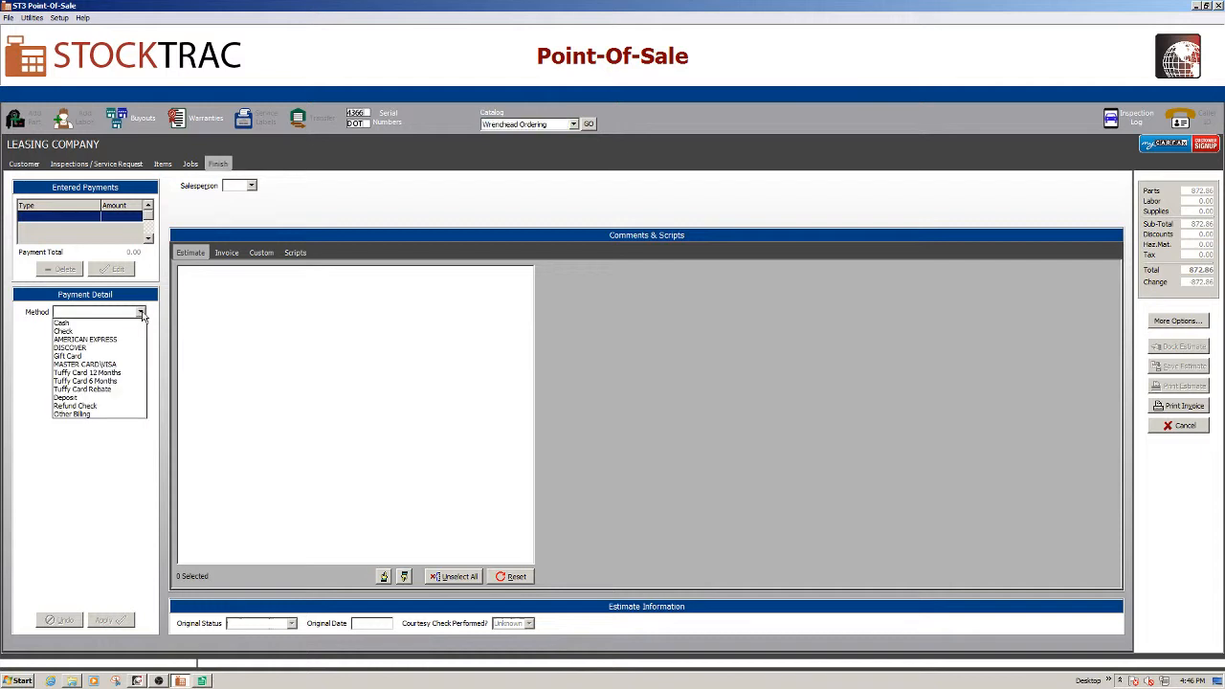
pyautogui.click(73, 331)
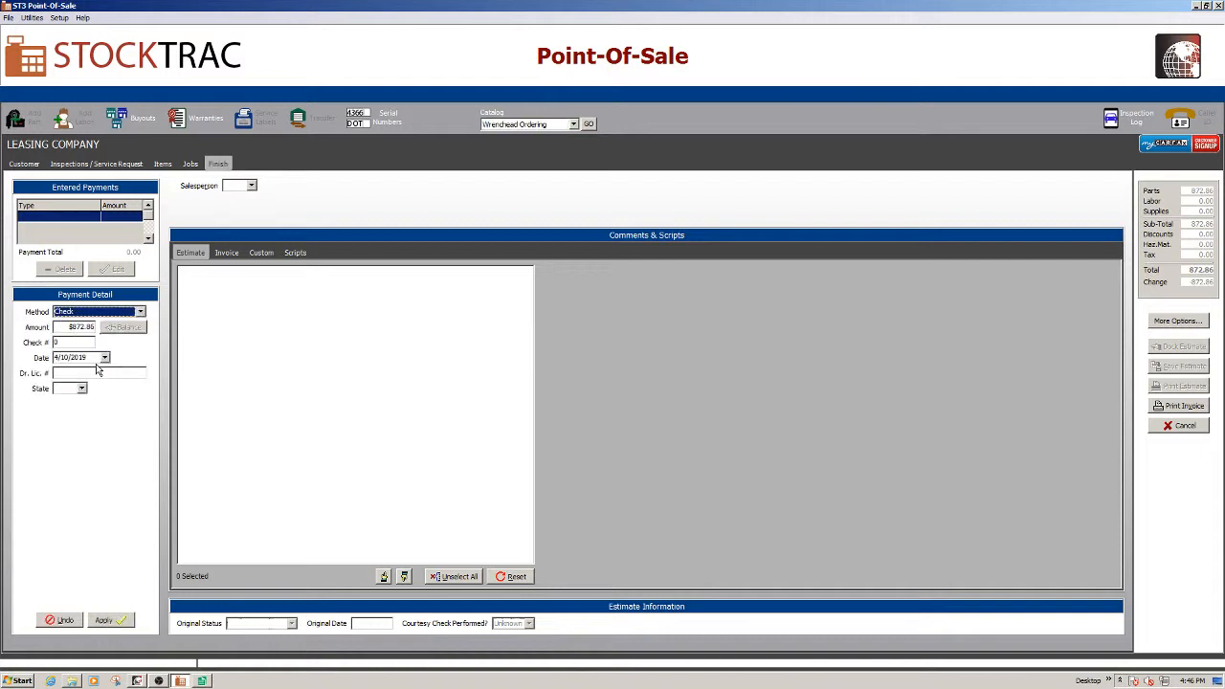
pyautogui.click(111, 621)
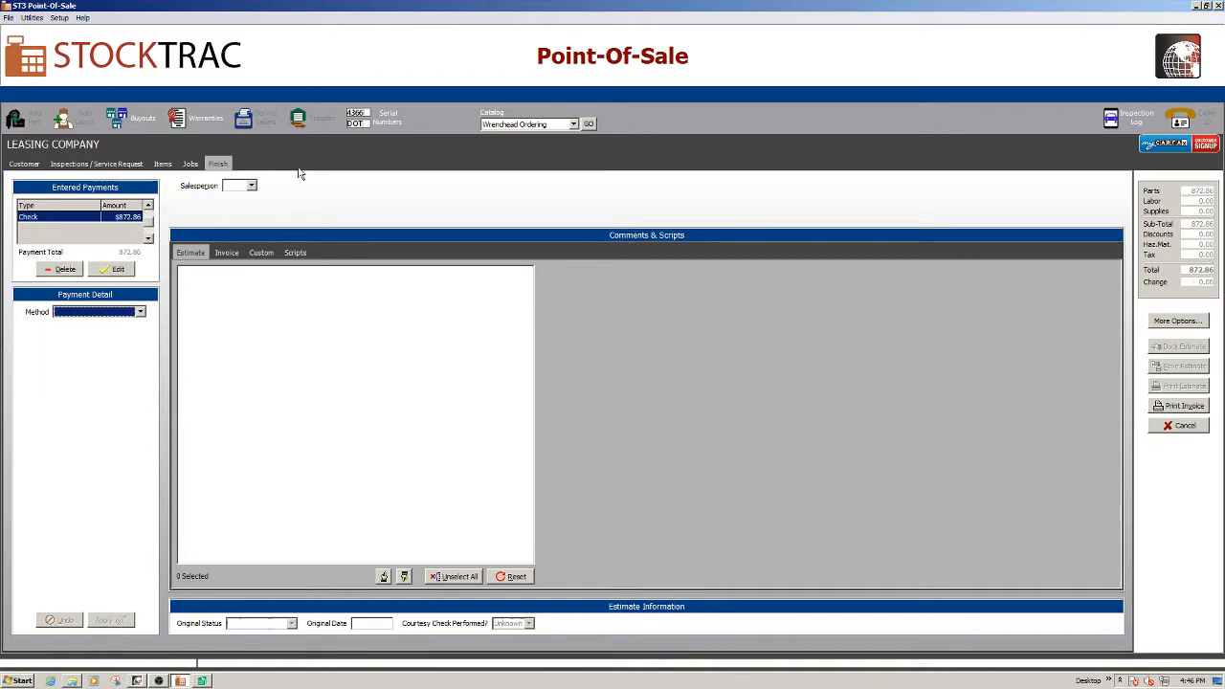
pyautogui.click(250, 185)
pyautogui.click(258, 210)
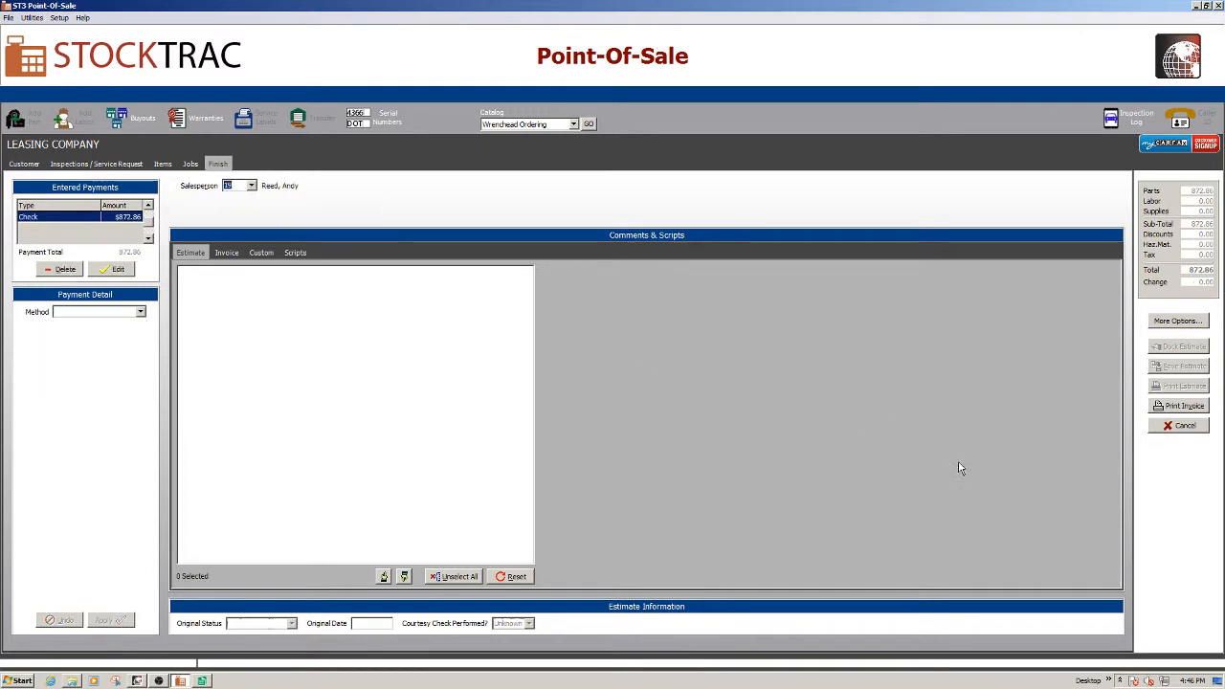
# Fill in the customer's missing street address and save it
pyautogui.click(1185, 406)
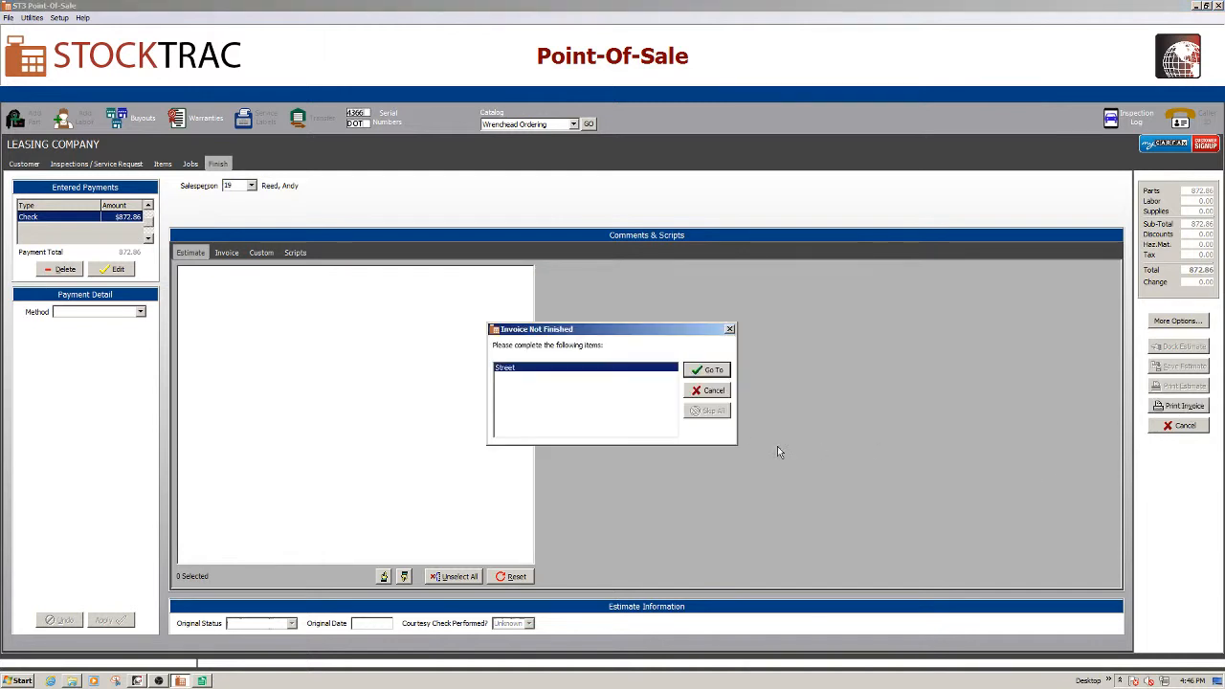
pyautogui.click(707, 369)
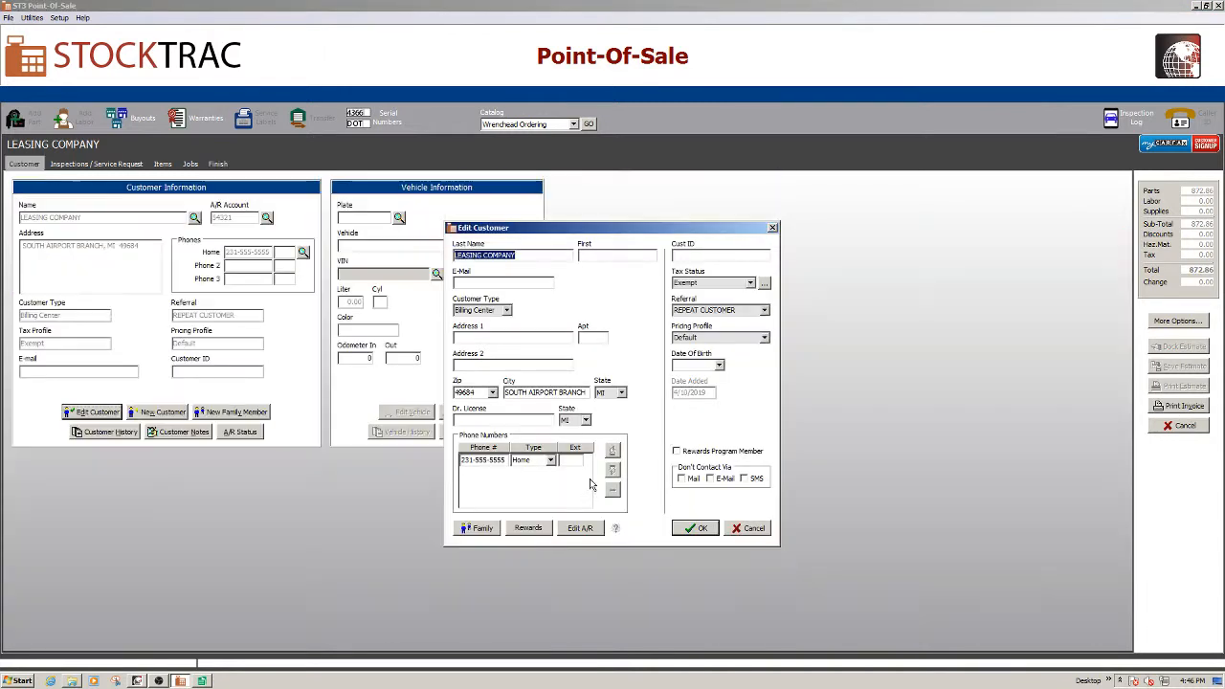
pyautogui.click(484, 337)
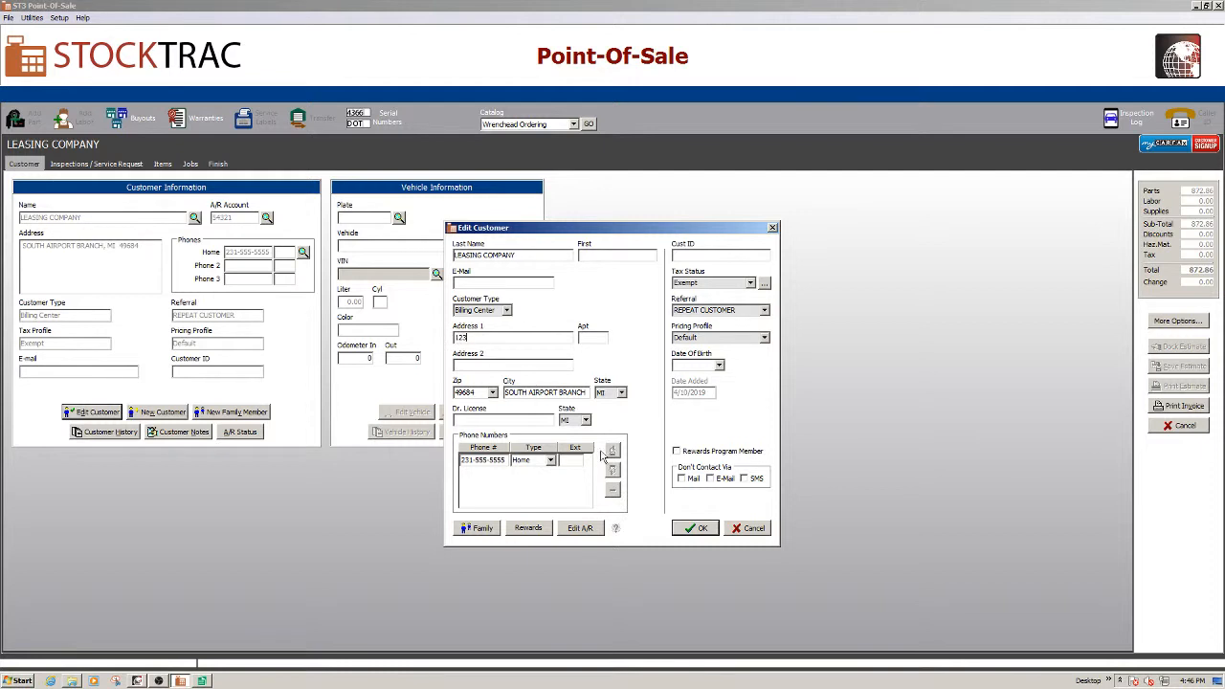
pyautogui.click(700, 531)
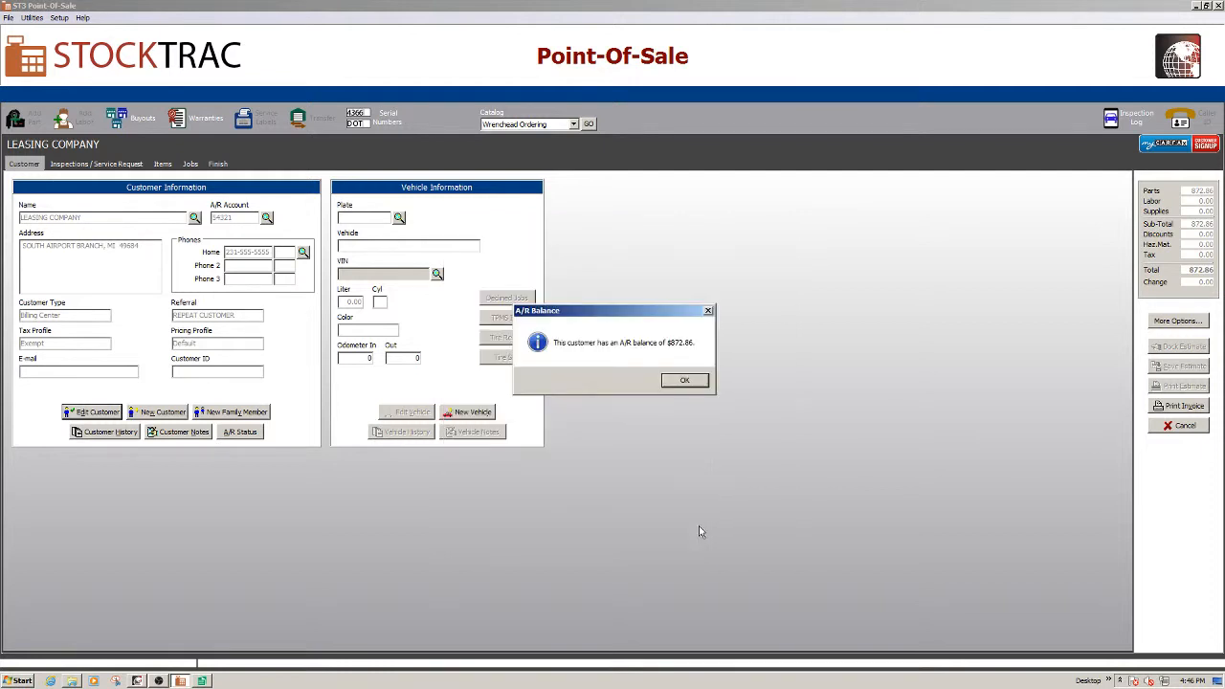
pyautogui.click(685, 381)
# Save the ROA invoice without printing it
pyautogui.click(1181, 405)
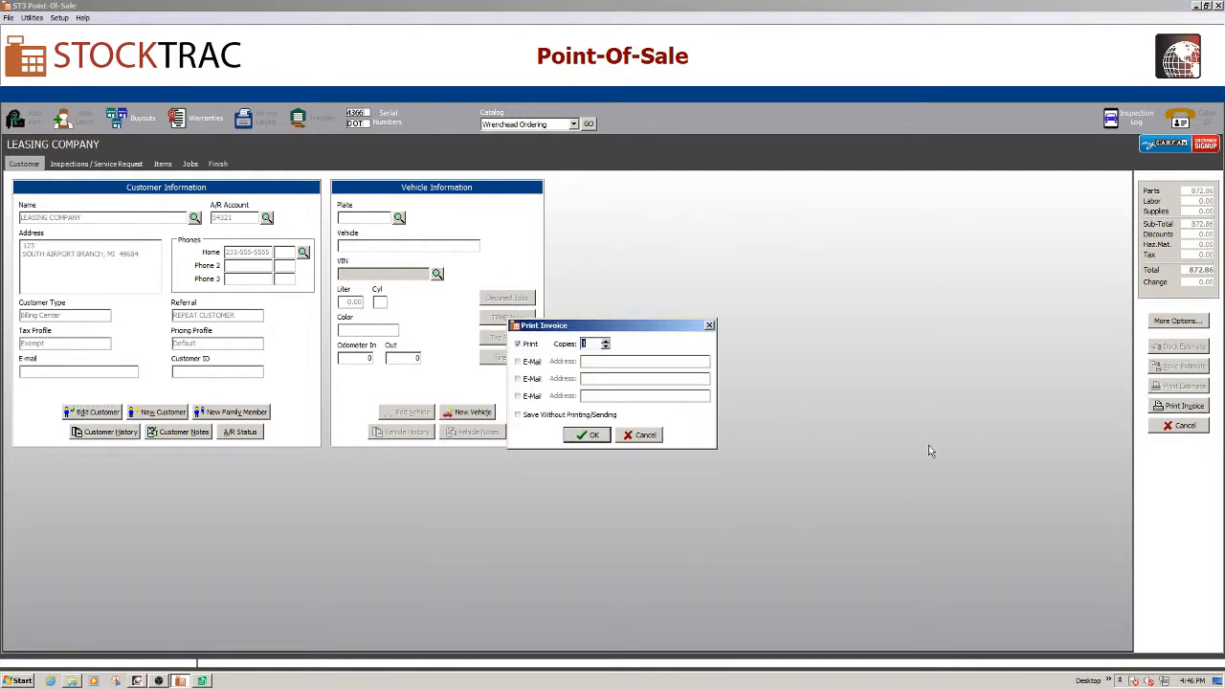
pyautogui.click(518, 415)
pyautogui.click(595, 439)
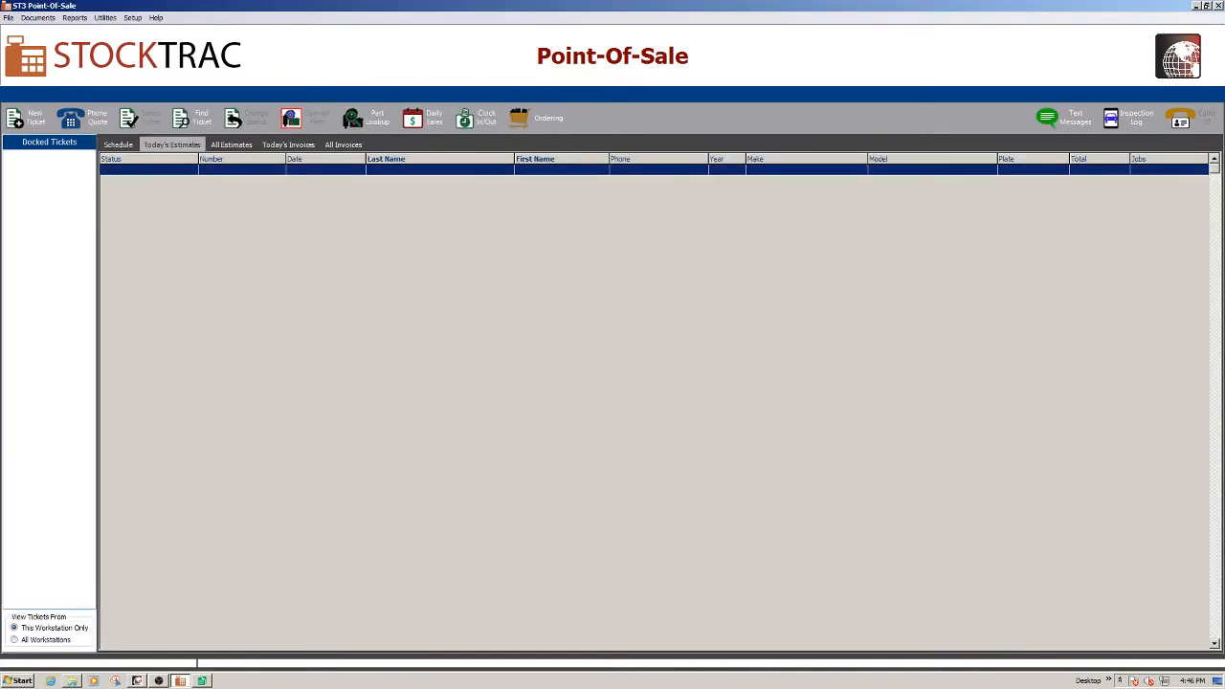
# Verify LEASING COMPANY's A/R status shows the invoice paid with $0.00 balance, then close Accounts Receivable
pyautogui.click(202, 680)
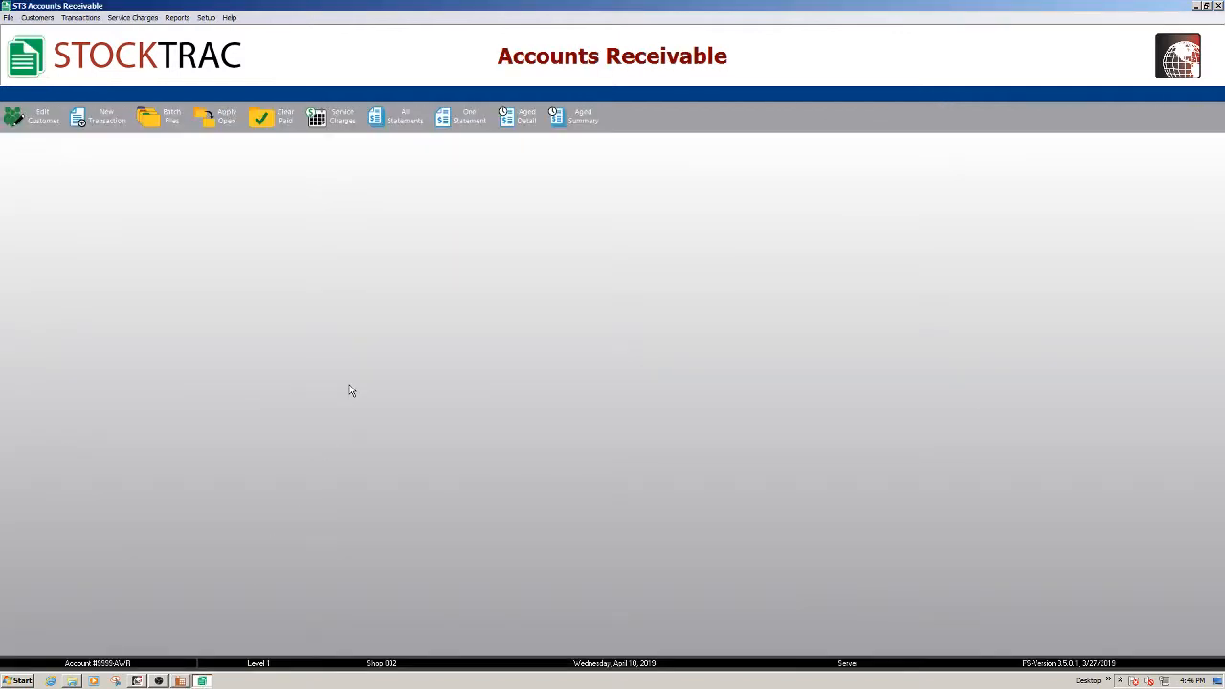
pyautogui.click(32, 117)
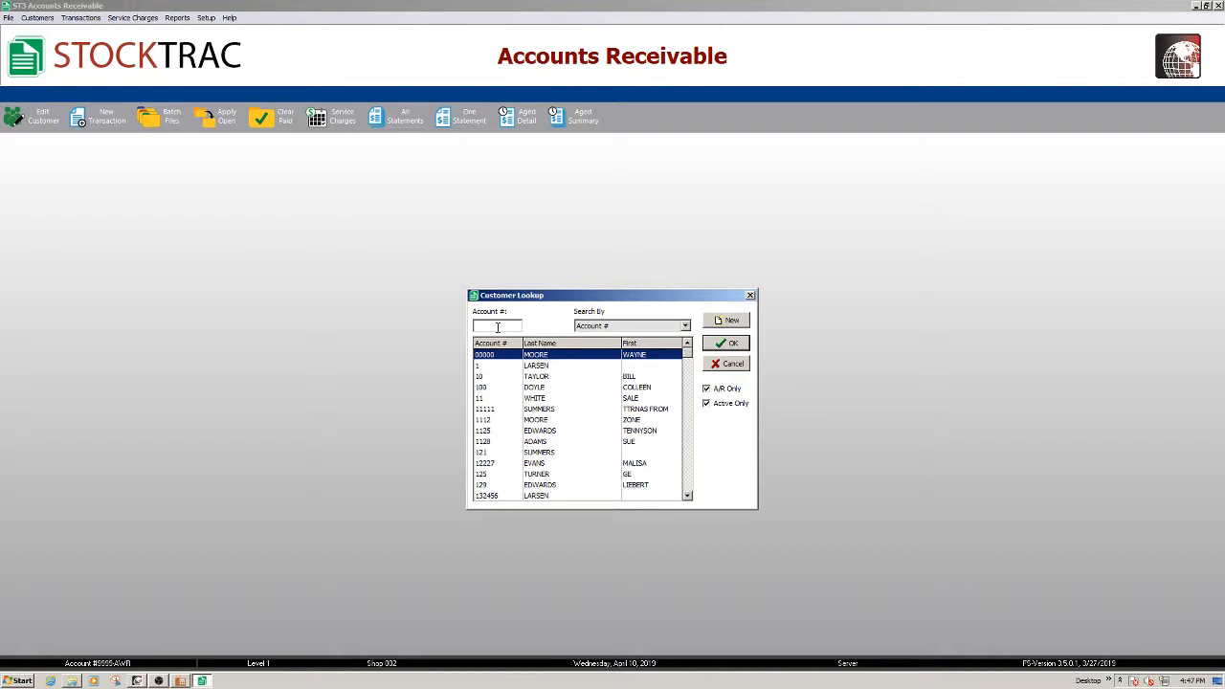
pyautogui.write('5432')
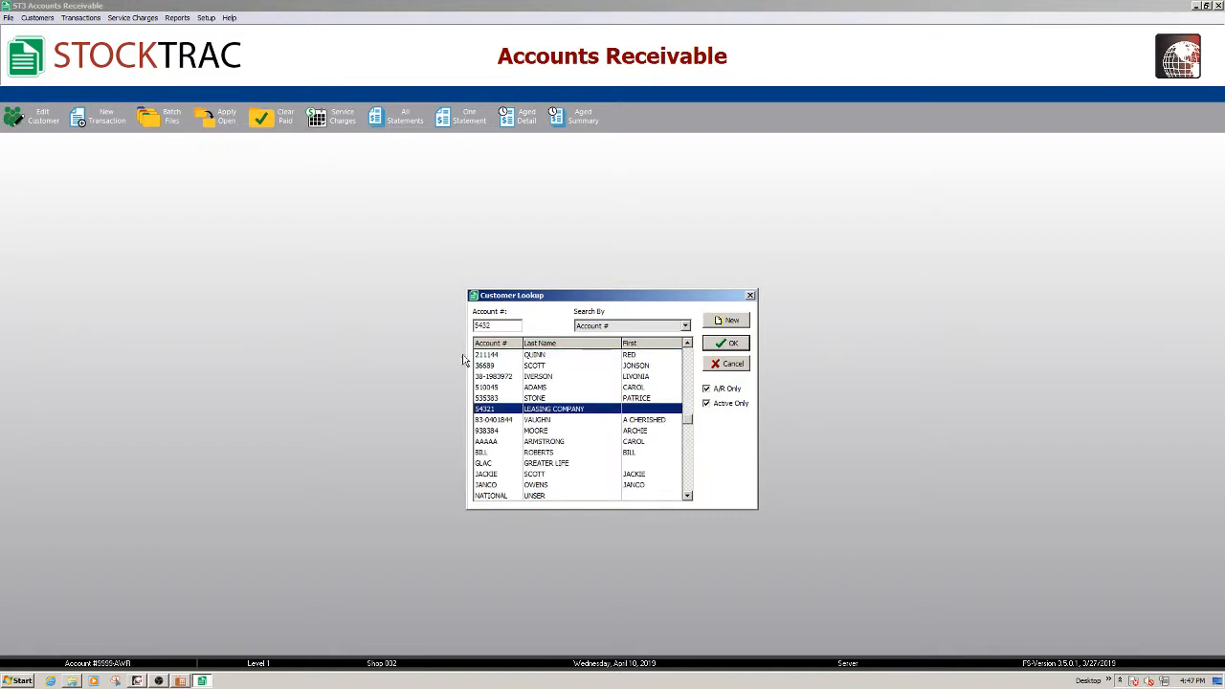
pyautogui.doubleClick(538, 410)
pyautogui.click(472, 542)
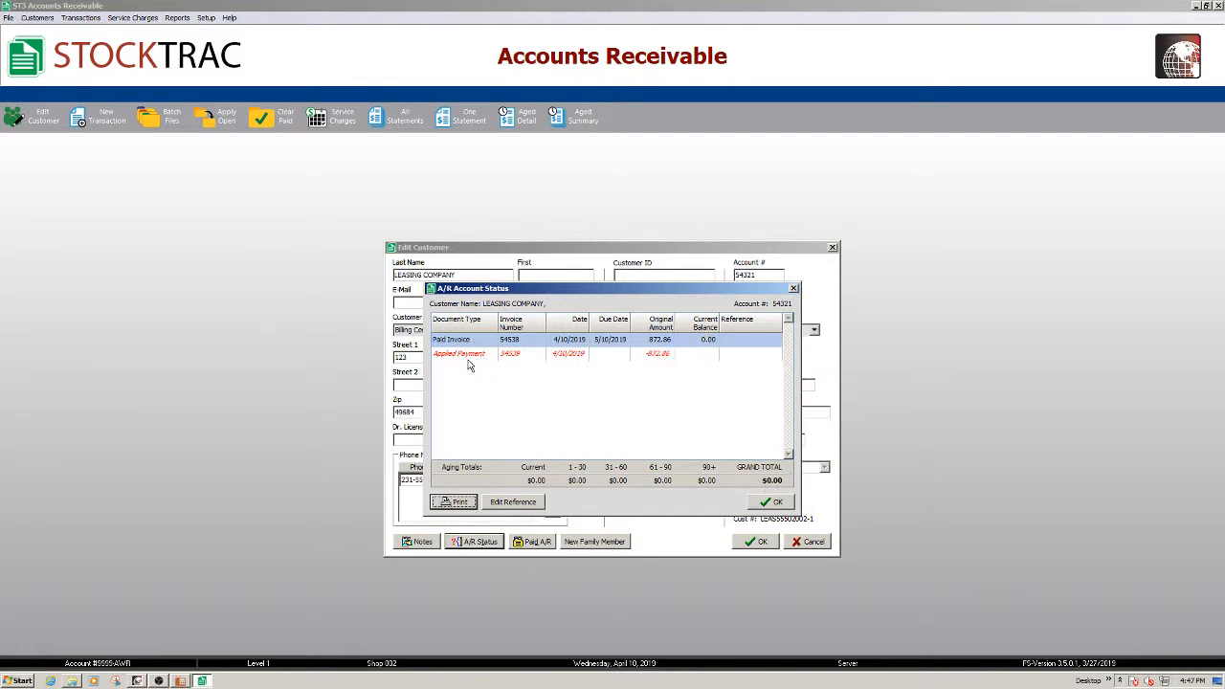
pyautogui.click(771, 503)
pyautogui.click(766, 544)
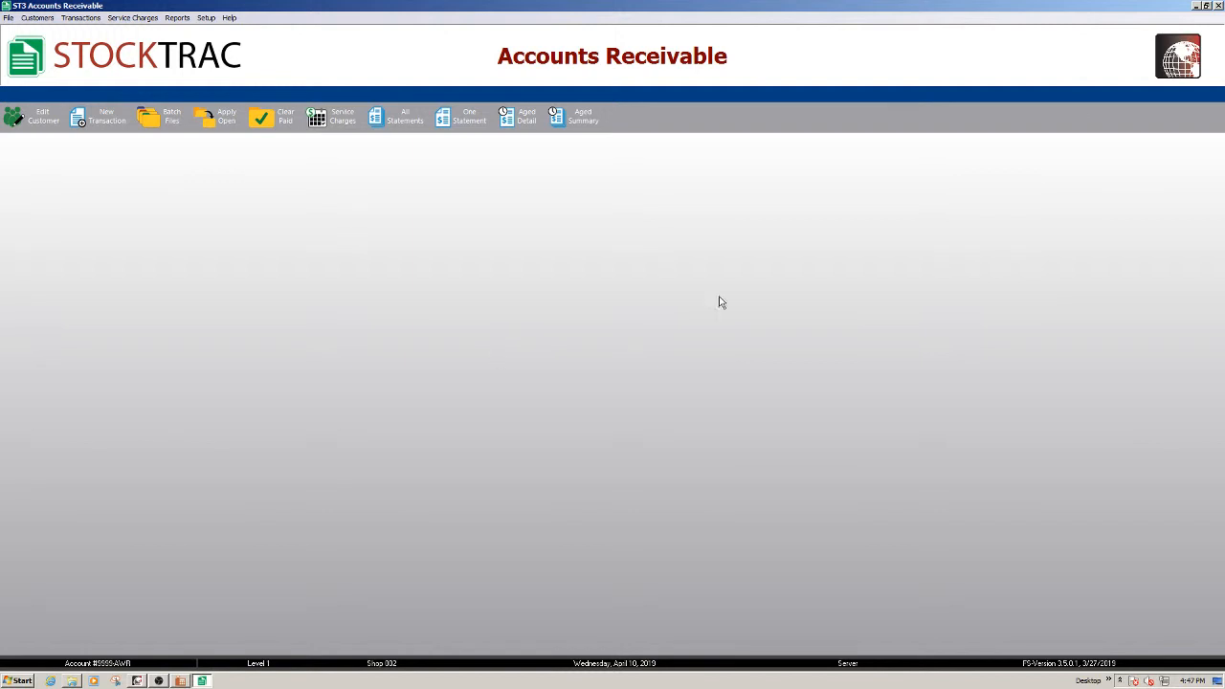
pyautogui.click(1218, 7)
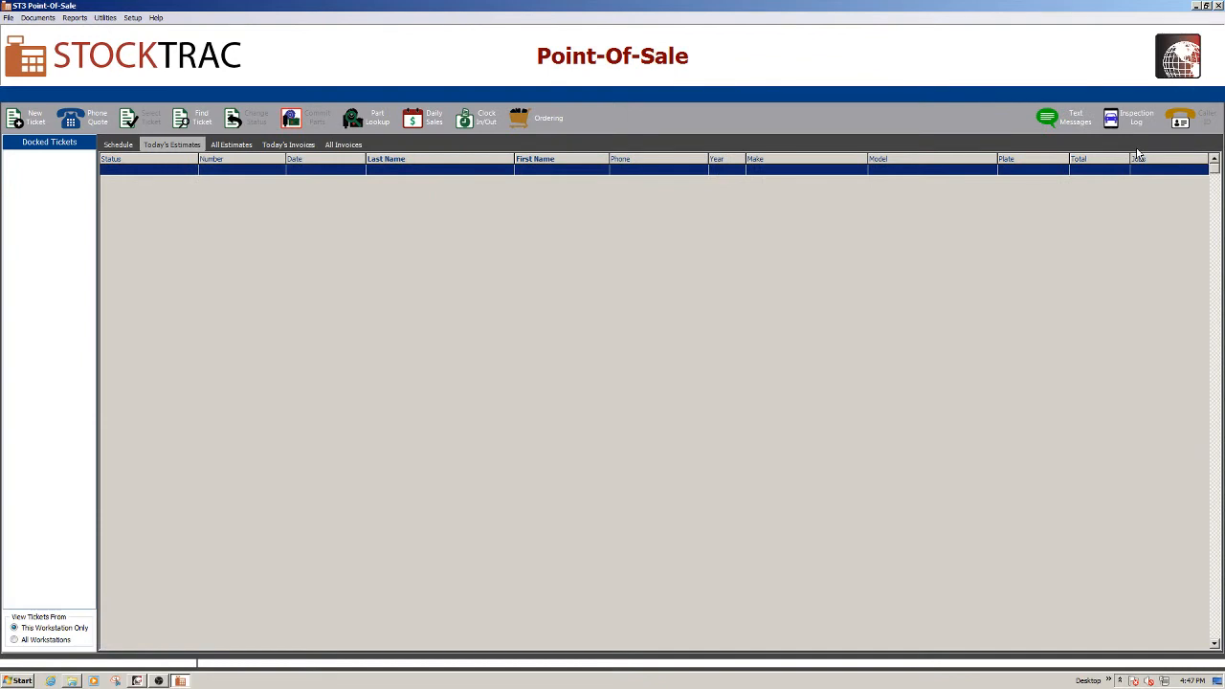